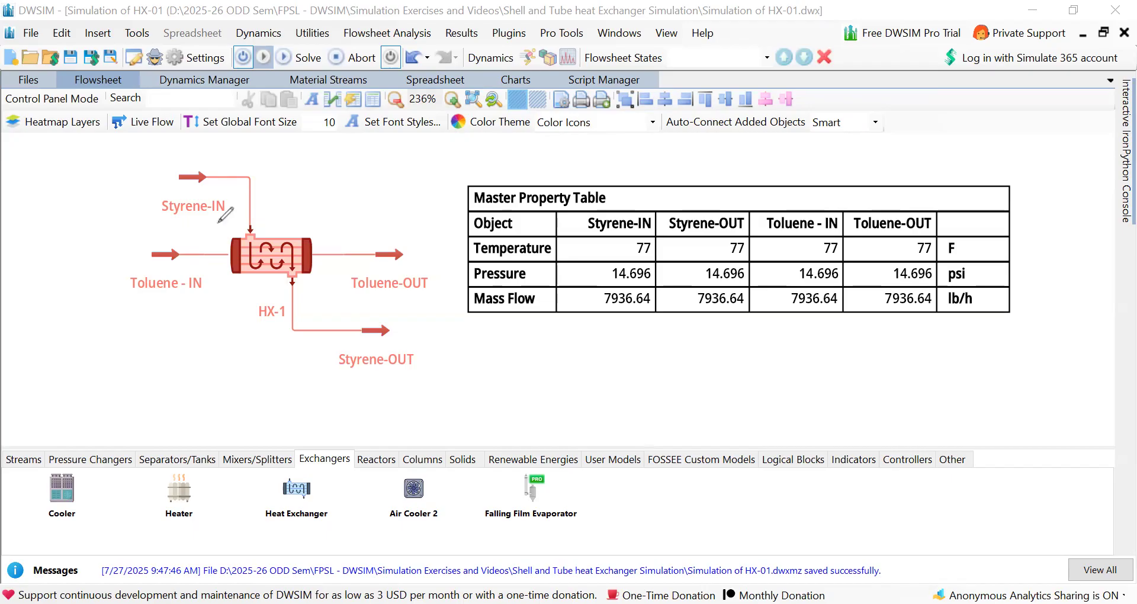
mouse_move(765, 350)
left_mouse_down()
mouse_move(760, 379)
mouse_move(785, 358)
mouse_move(815, 365)
mouse_move(843, 350)
mouse_move(868, 376)
left_mouse_up()
mouse_move(779, 400)
left_mouse_down()
mouse_move(847, 395)
mouse_move(849, 414)
left_mouse_up()
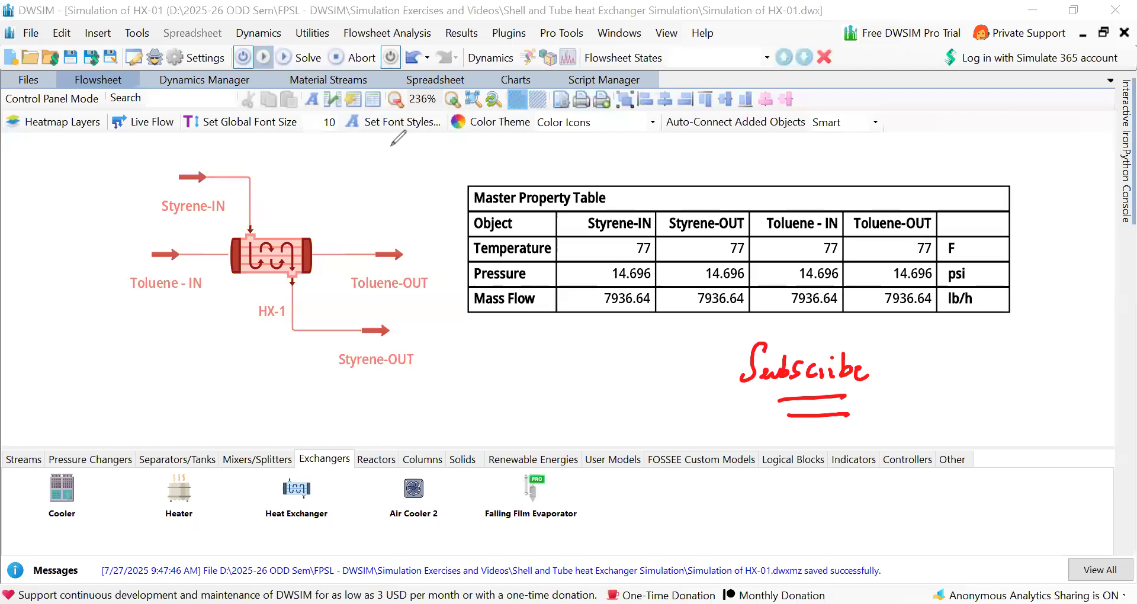
mouse_move(741, 368)
left_mouse_down()
mouse_move(853, 371)
mouse_move(813, 398)
mouse_move(819, 416)
left_mouse_up()
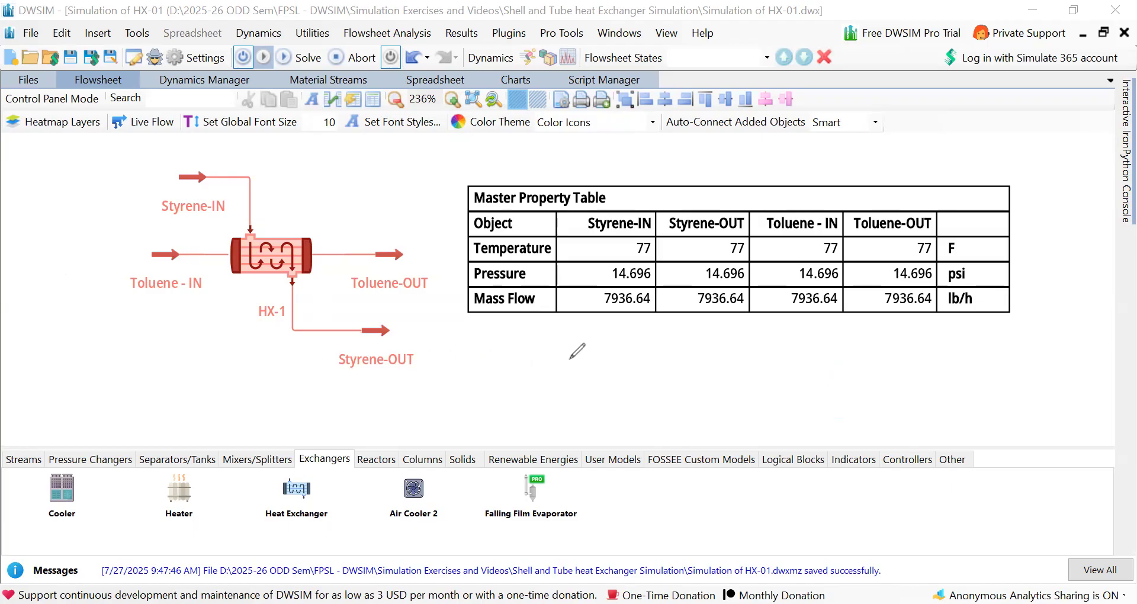
left_click(570, 359)
mouse_move(593, 340)
left_mouse_down()
mouse_move(579, 373)
mouse_move(650, 343)
mouse_move(665, 368)
mouse_move(712, 354)
mouse_move(729, 369)
left_mouse_up()
left_click_drag(804, 331, 805, 350)
mouse_move(794, 333)
left_mouse_down()
mouse_move(813, 331)
mouse_move(818, 356)
mouse_move(850, 343)
left_mouse_up()
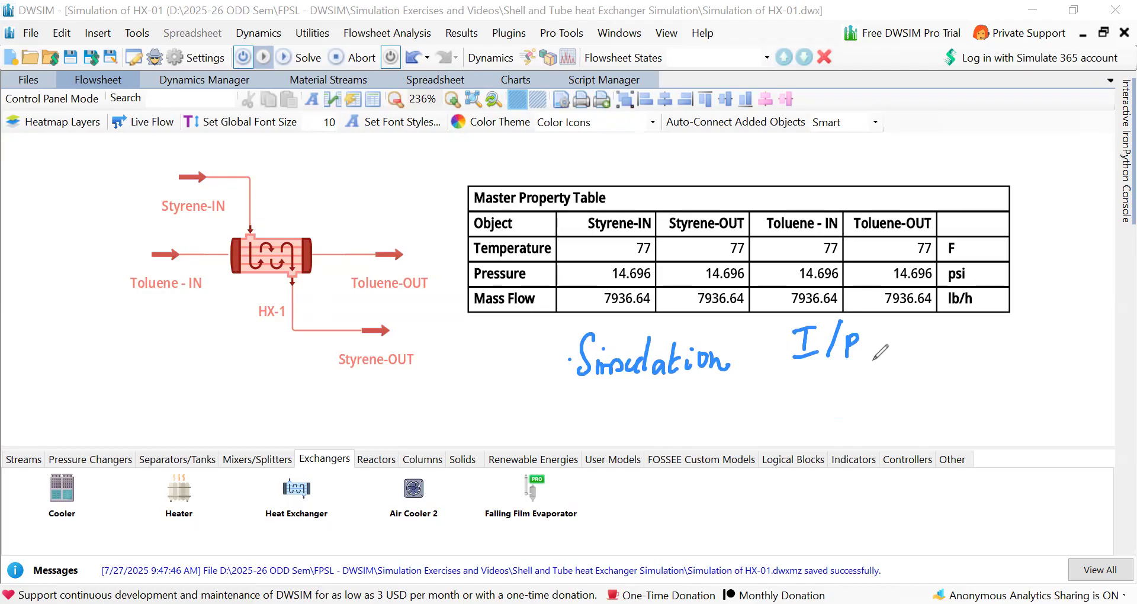
left_click_drag(827, 374, 770, 422)
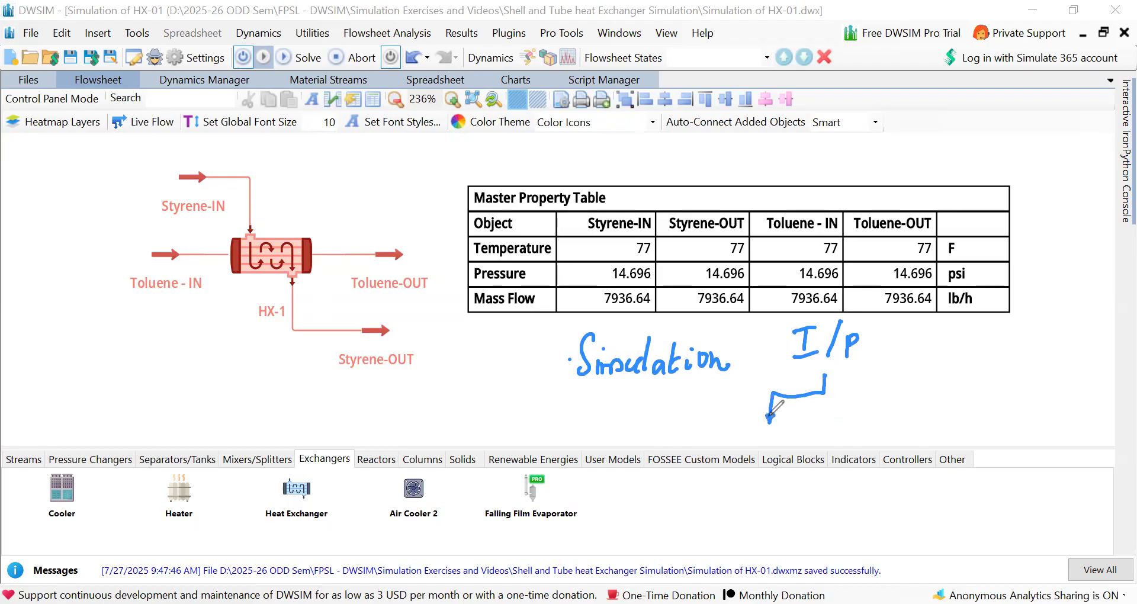
left_click_drag(825, 392, 896, 405)
mouse_move(732, 428)
left_mouse_down()
mouse_move(714, 460)
mouse_move(786, 439)
mouse_move(816, 458)
left_mouse_up()
mouse_move(898, 428)
left_mouse_down()
mouse_move(896, 447)
mouse_move(926, 434)
mouse_move(930, 449)
mouse_move(955, 442)
left_mouse_up()
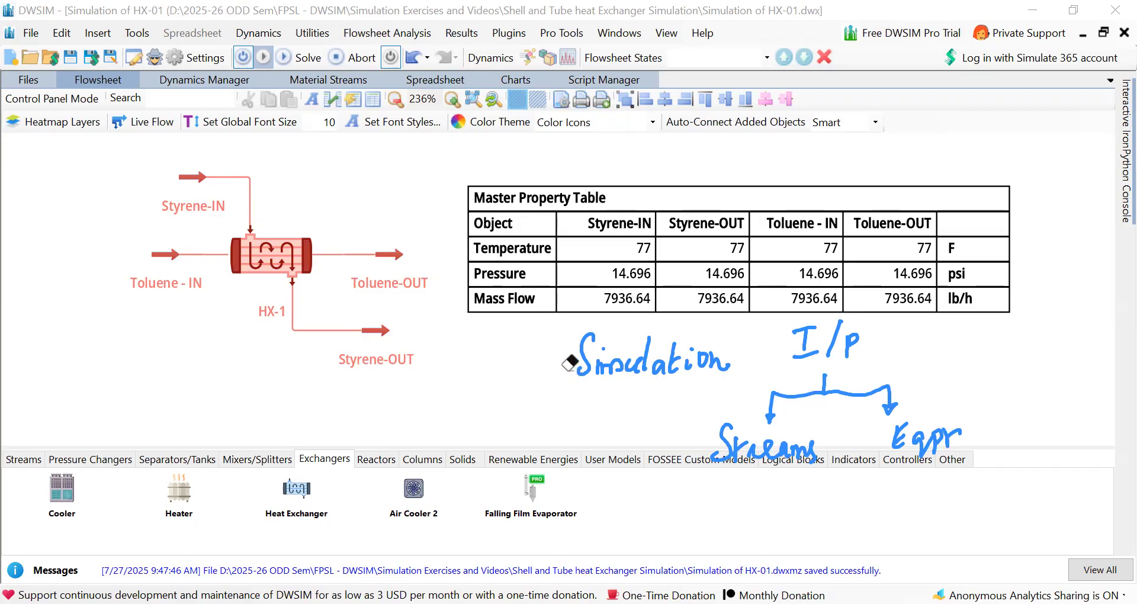
mouse_move(567, 360)
left_mouse_down()
mouse_move(853, 346)
mouse_move(770, 403)
mouse_move(797, 453)
mouse_move(722, 447)
left_mouse_up()
mouse_move(958, 436)
left_mouse_down()
mouse_move(898, 436)
mouse_move(804, 330)
mouse_move(659, 367)
left_mouse_up()
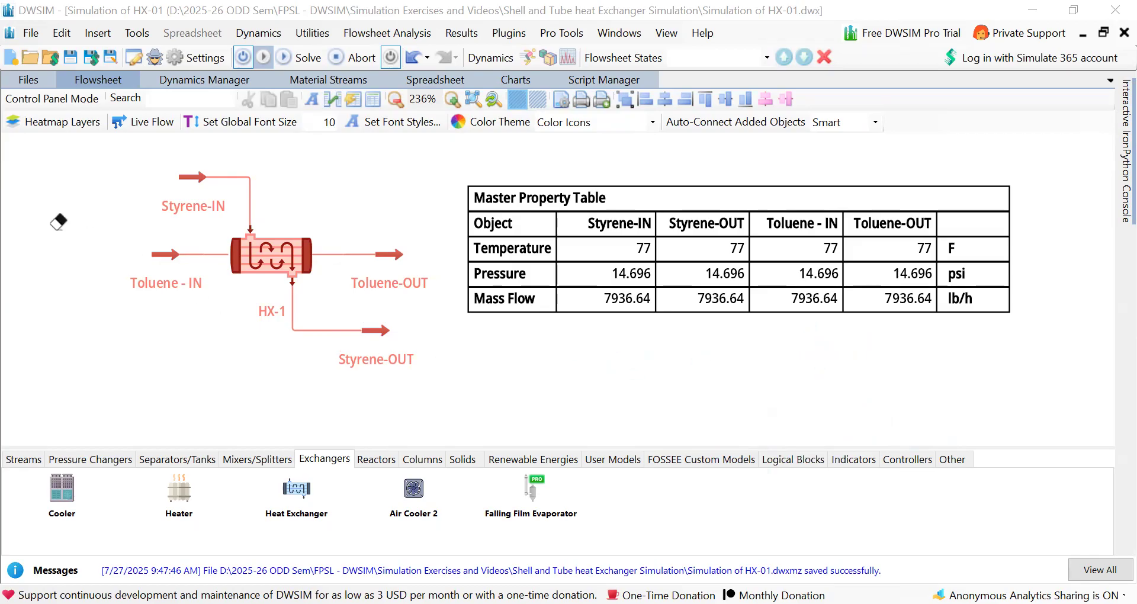
left_click(13, 148)
left_click_drag(120, 253, 142, 240)
left_click_drag(149, 169, 175, 157)
mouse_move(284, 217)
left_mouse_down()
mouse_move(299, 194)
mouse_move(291, 222)
left_mouse_up()
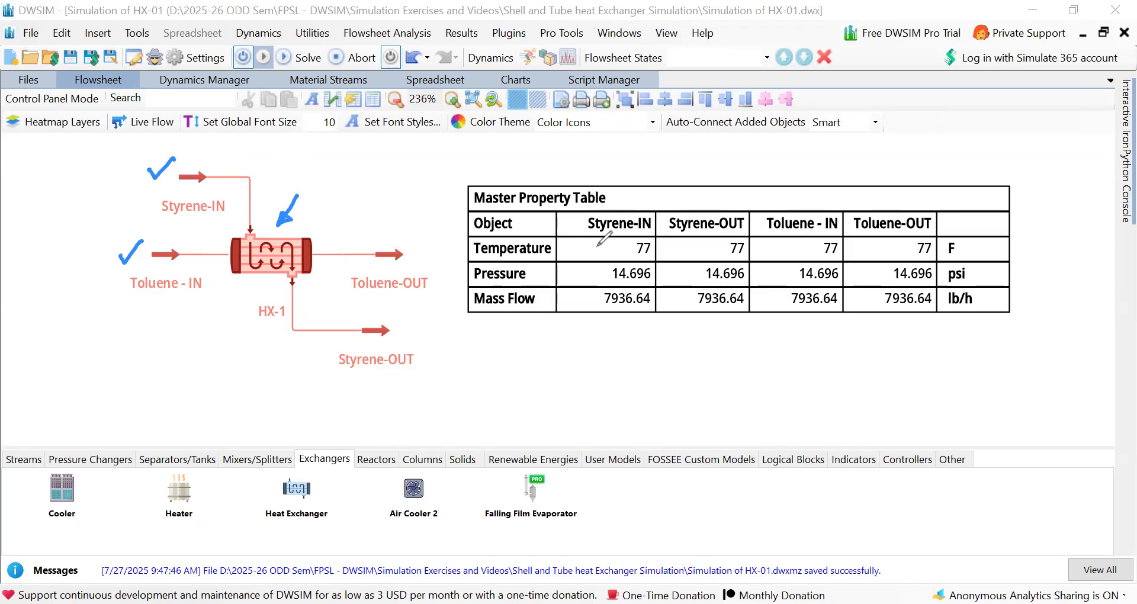
left_click_drag(611, 245, 612, 255)
mouse_move(791, 250)
left_mouse_down()
mouse_move(818, 250)
mouse_move(809, 256)
left_mouse_up()
mouse_move(585, 279)
left_mouse_down()
mouse_move(604, 273)
mouse_move(593, 305)
left_mouse_up()
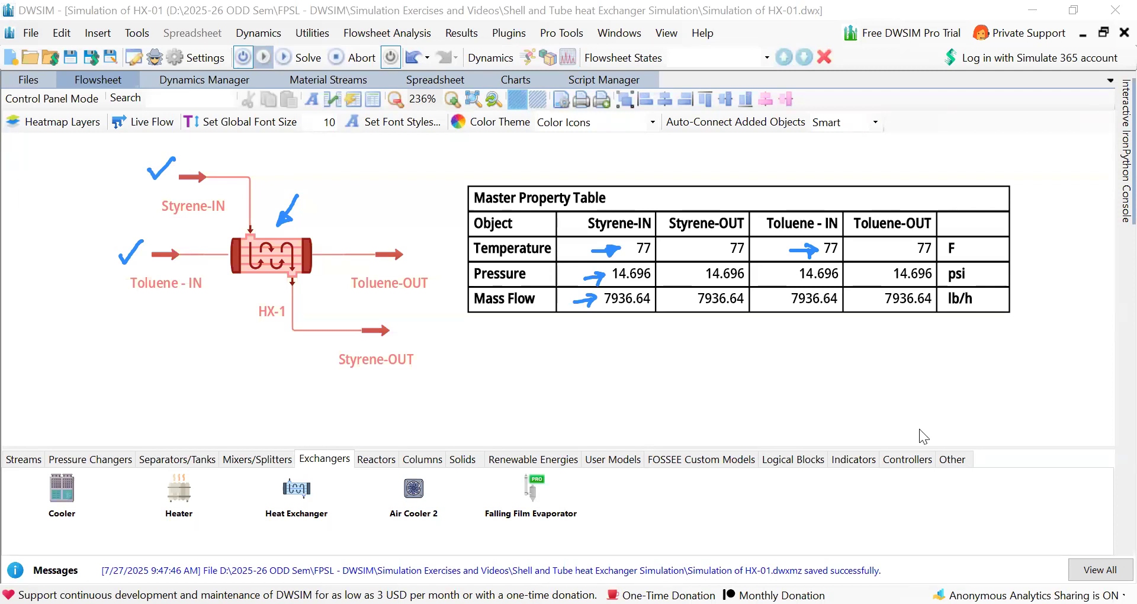
key("ctrl+v")
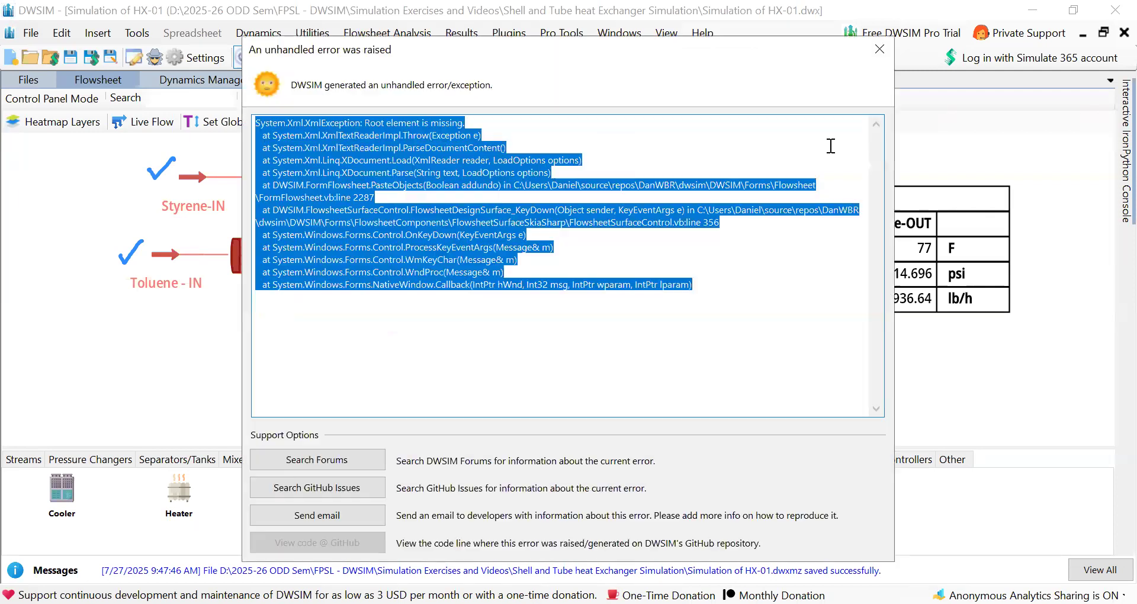
left_click(880, 49)
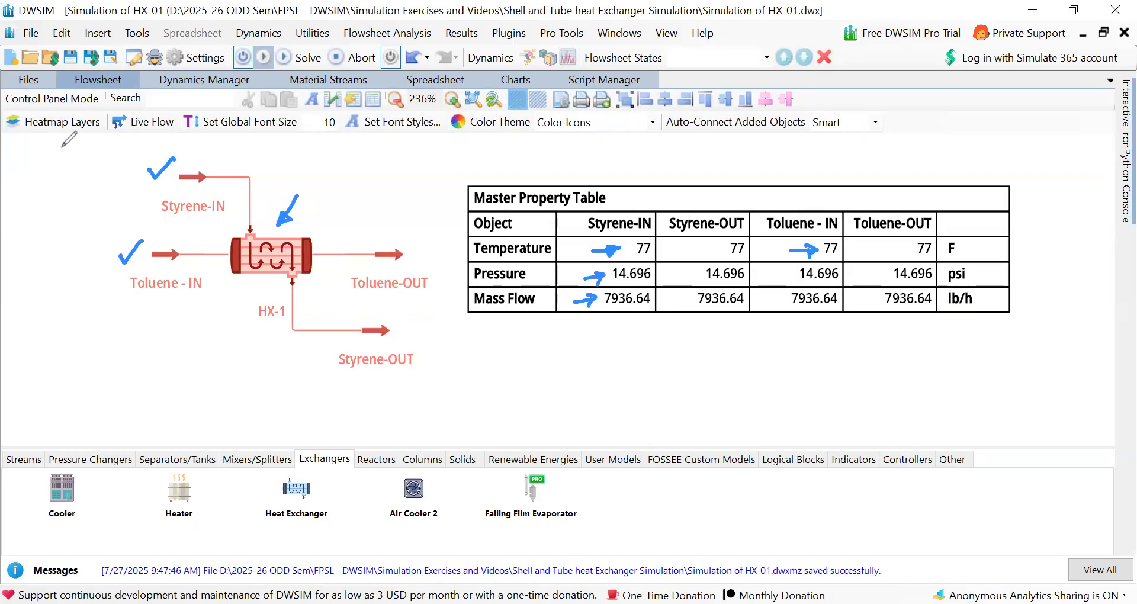
mouse_move(127, 225)
left_mouse_down()
mouse_move(262, 198)
mouse_move(614, 228)
mouse_move(825, 218)
mouse_move(577, 290)
left_mouse_up()
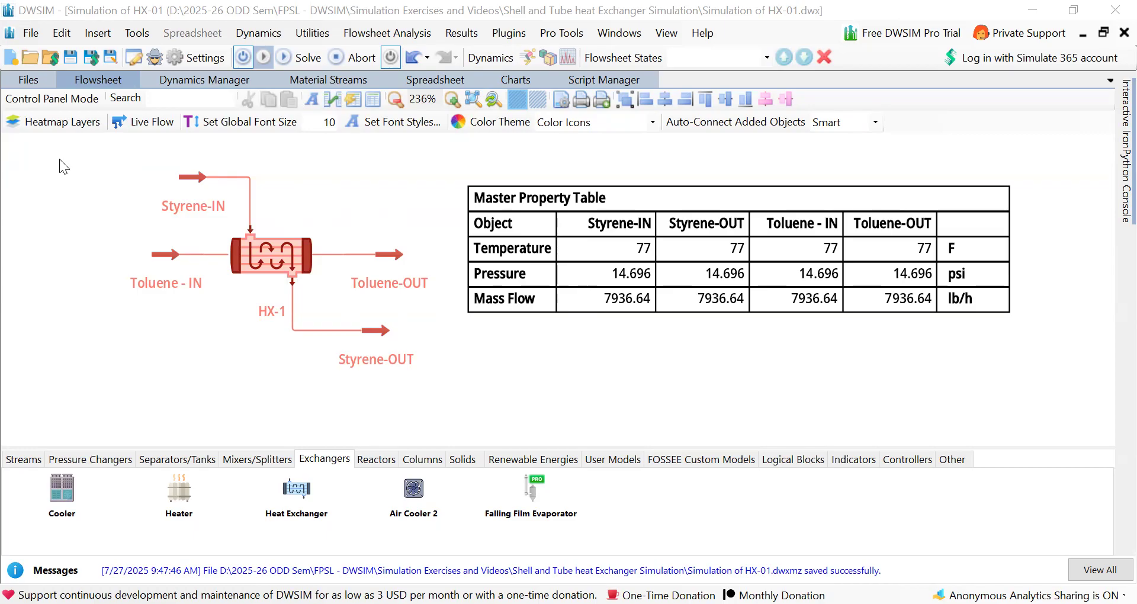
Save the simulation and set the Toluene - IN stream's flash spec to Temperature and Pressure (TP)
left_click(71, 58)
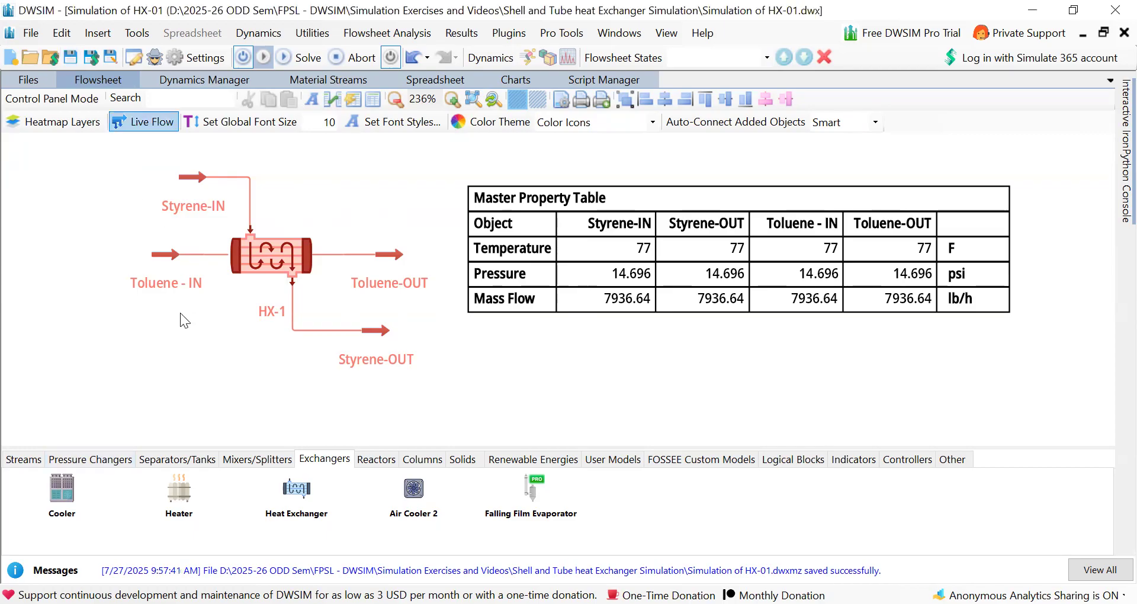
double_click(172, 260)
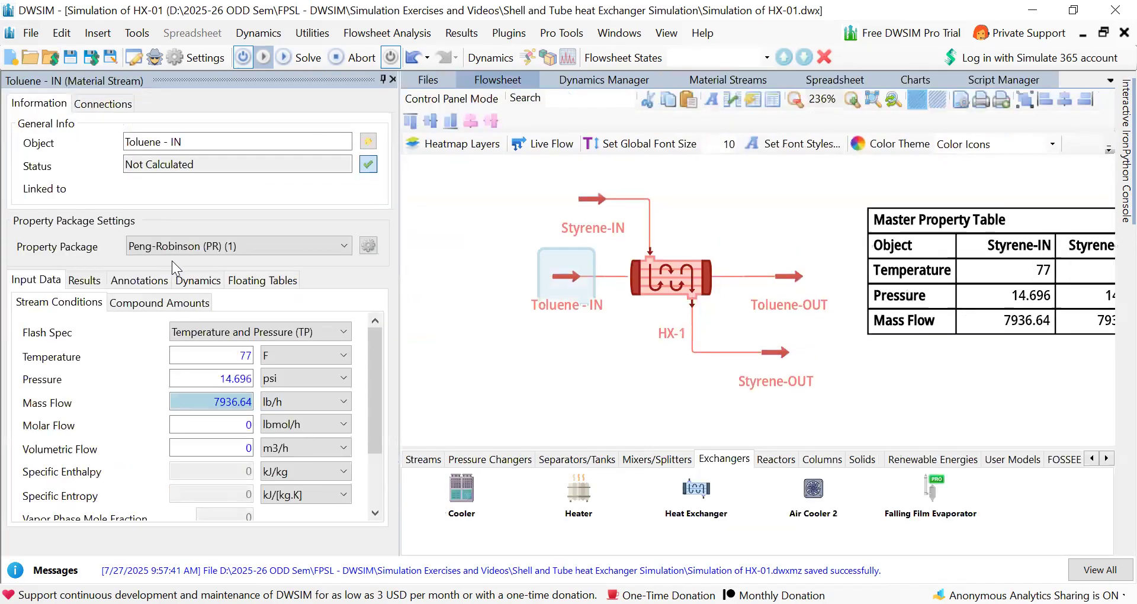
left_click(220, 246)
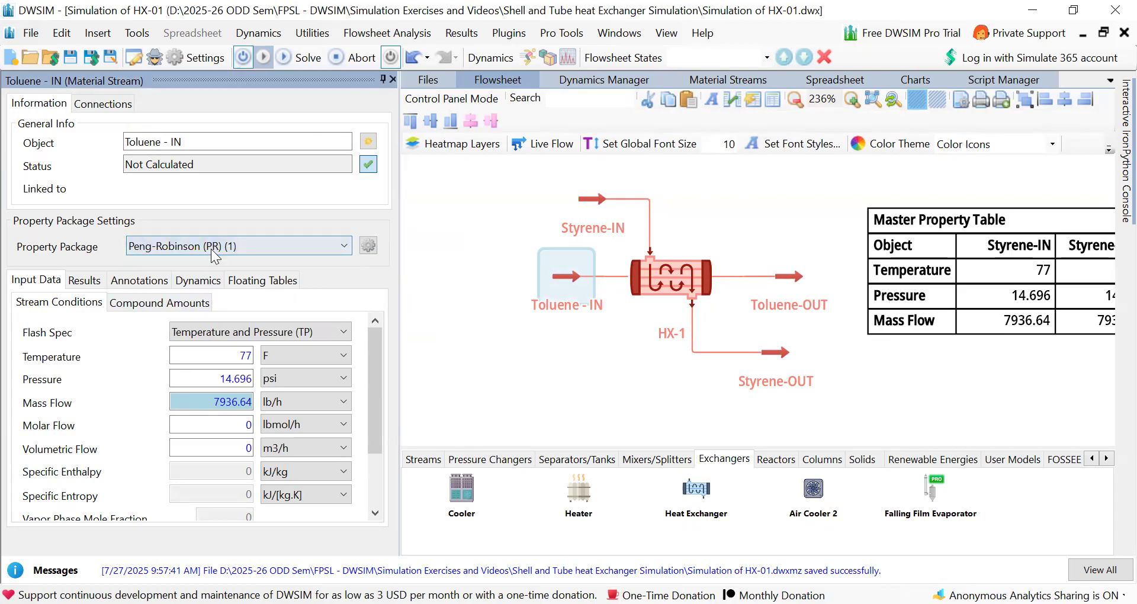
left_click(208, 166)
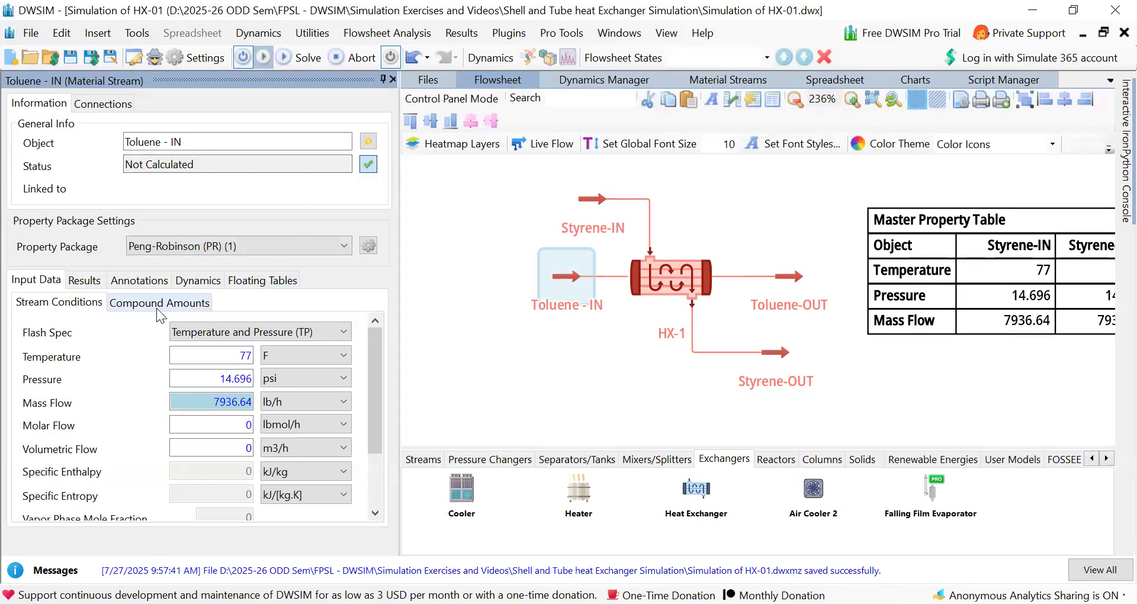
left_click(234, 332)
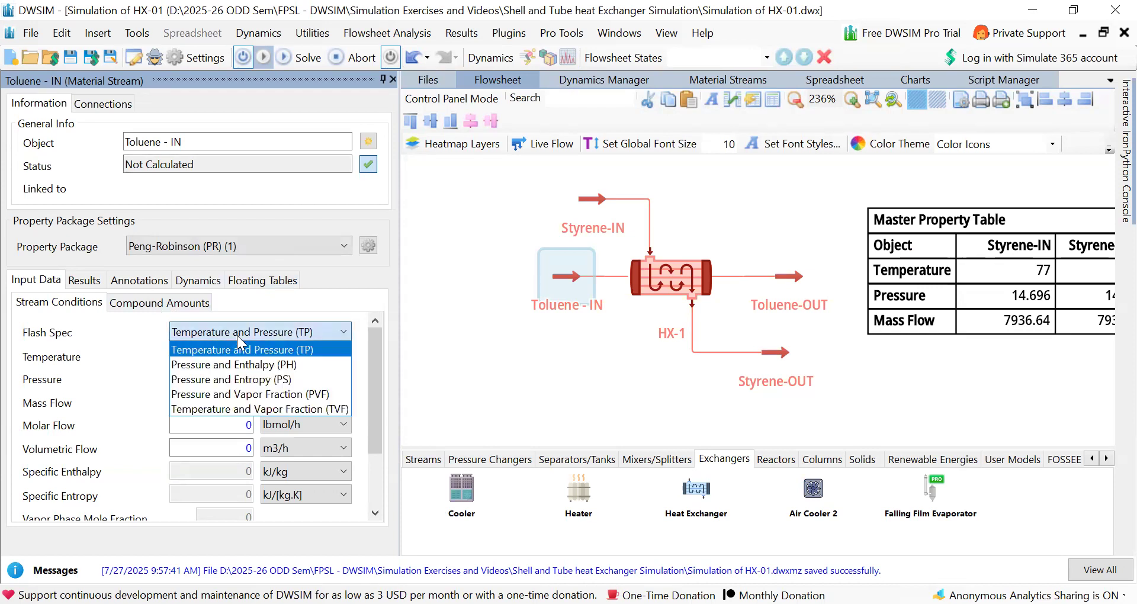
left_click(221, 339)
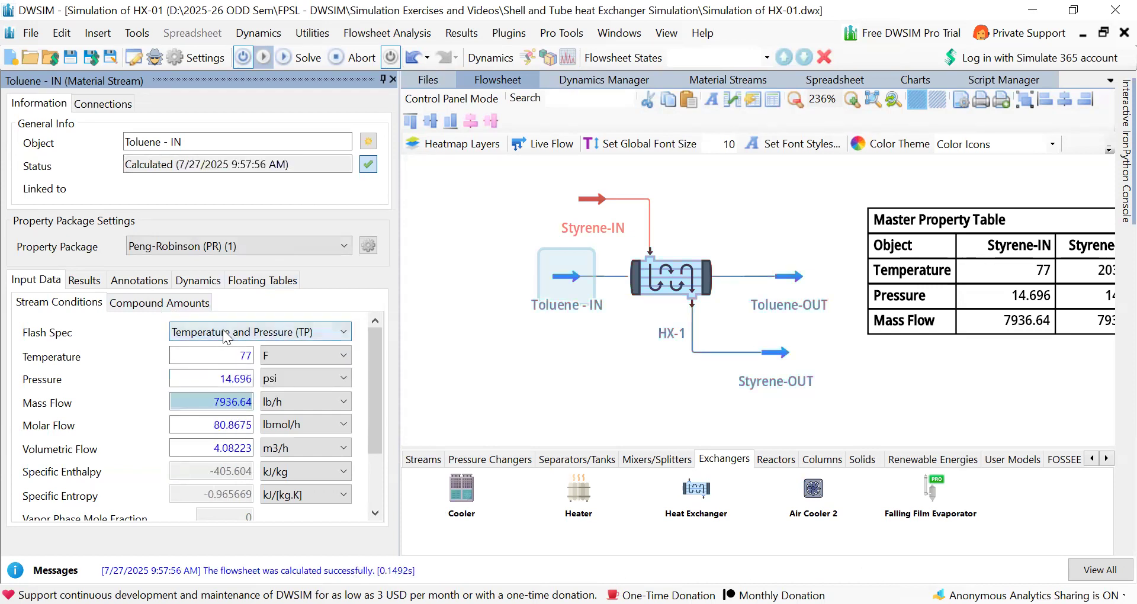
left_click(225, 332)
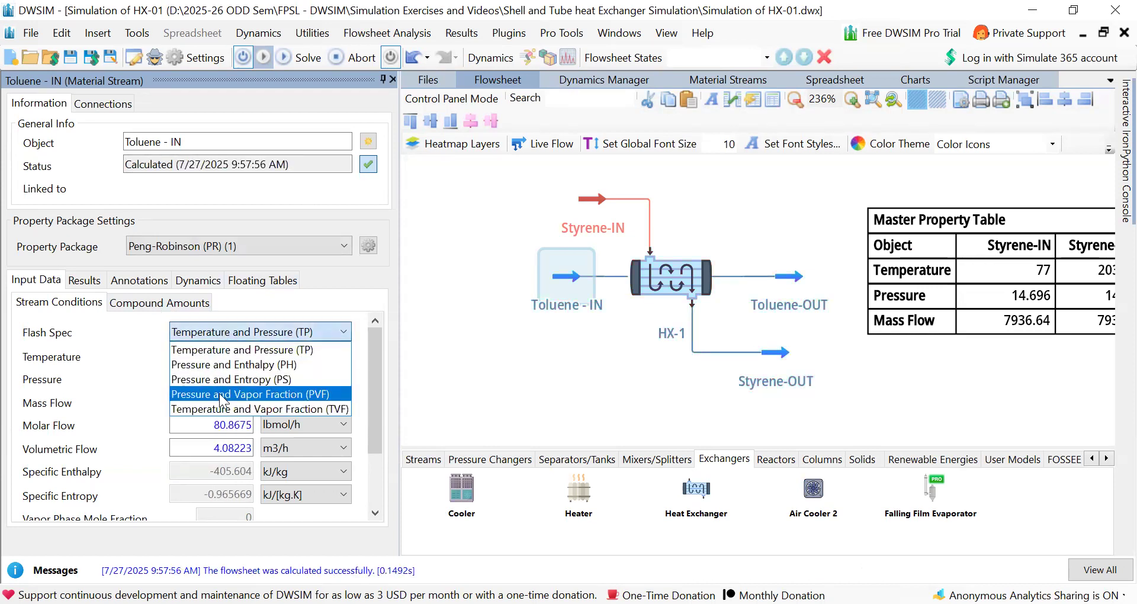
left_click(216, 330)
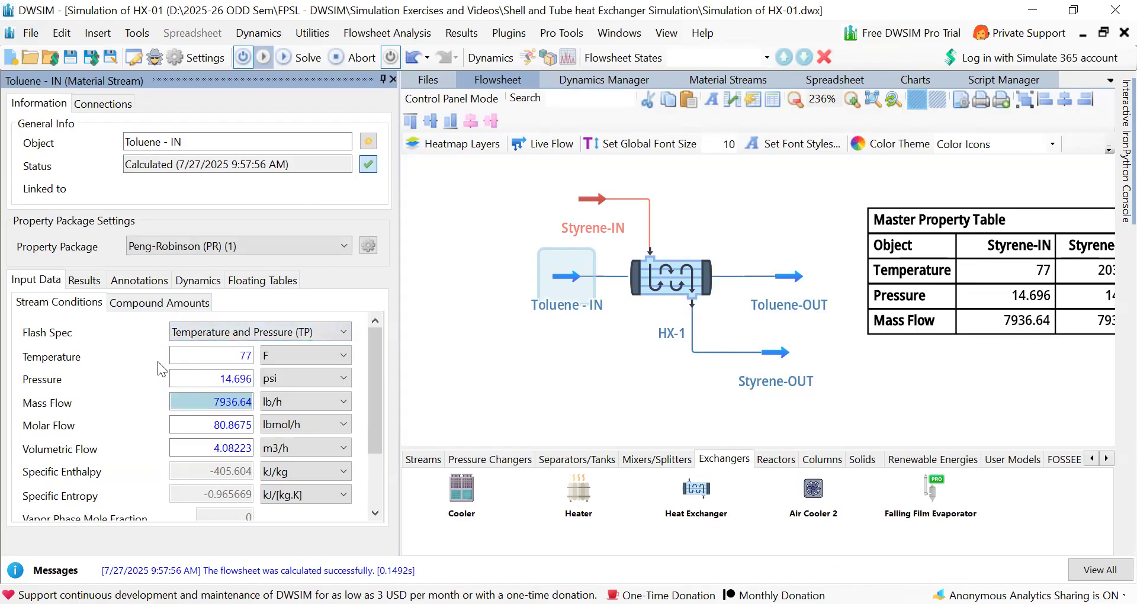
Set the Toluene - IN composition to mole fractions of 1 for toluene and 0 for styrene, and accept it
left_click(156, 305)
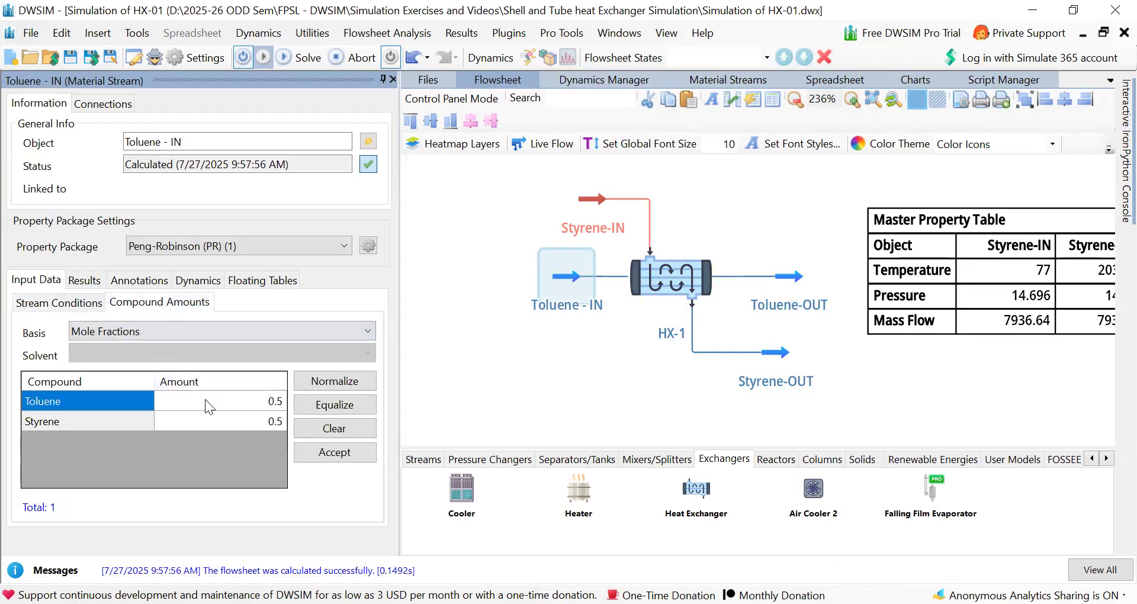
left_click(241, 404)
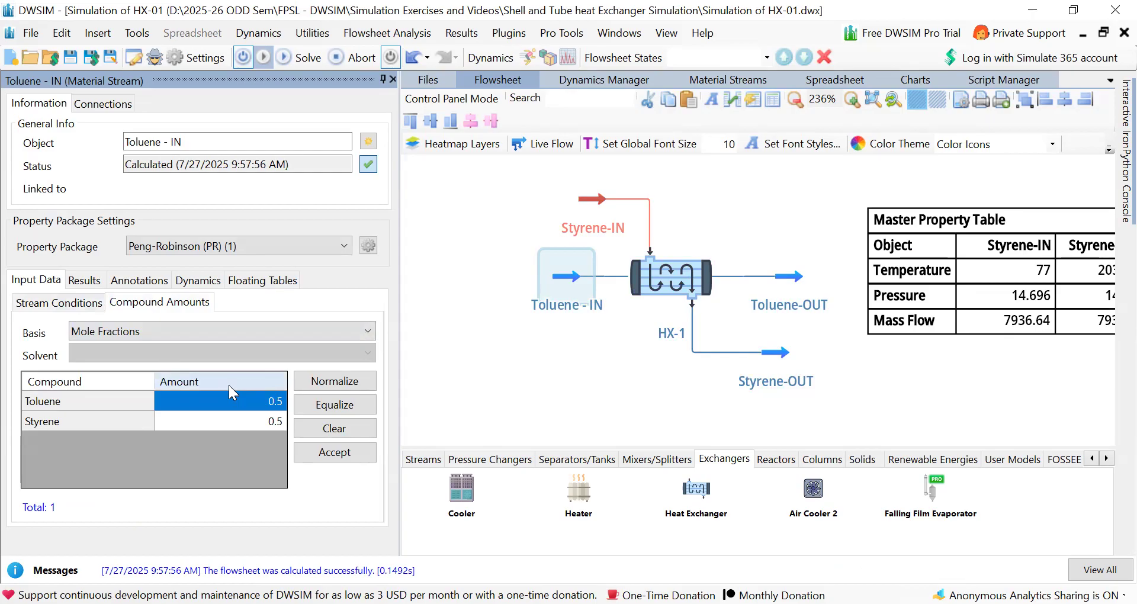
type("1")
key("Return")
type("0")
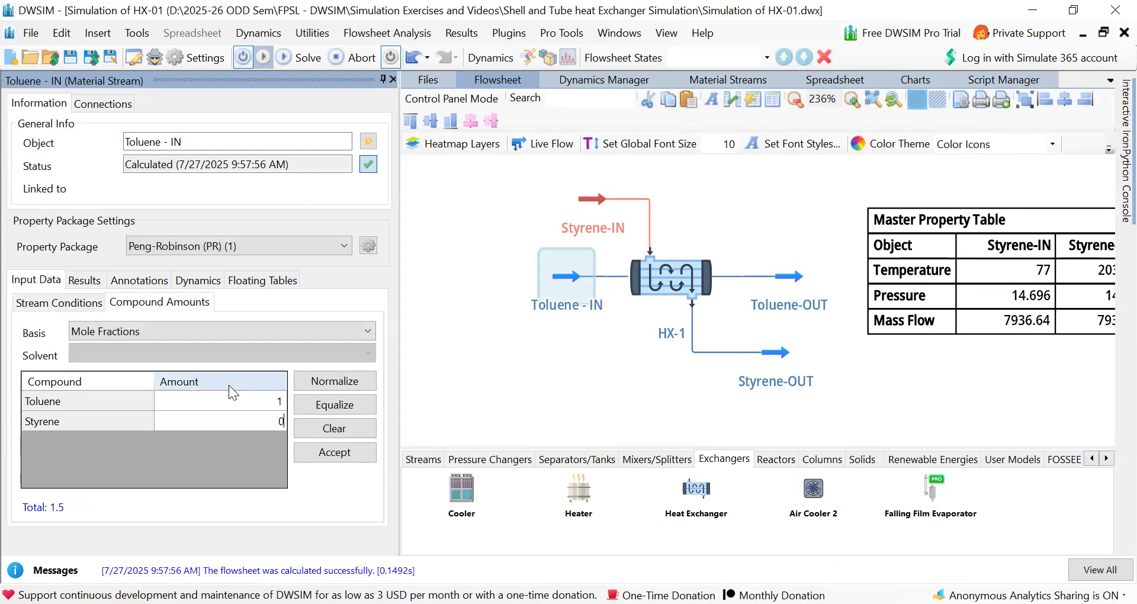
key("Return")
left_click(336, 454)
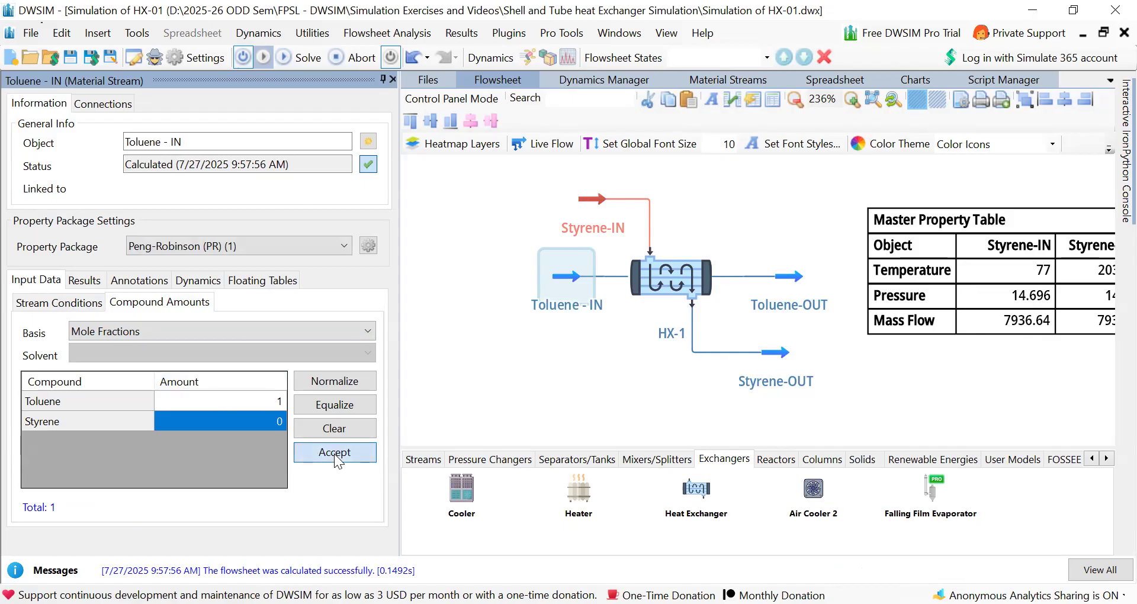
Set the temperature of the Toluene - IN stream to 100 F in its stream conditions
left_click(59, 302)
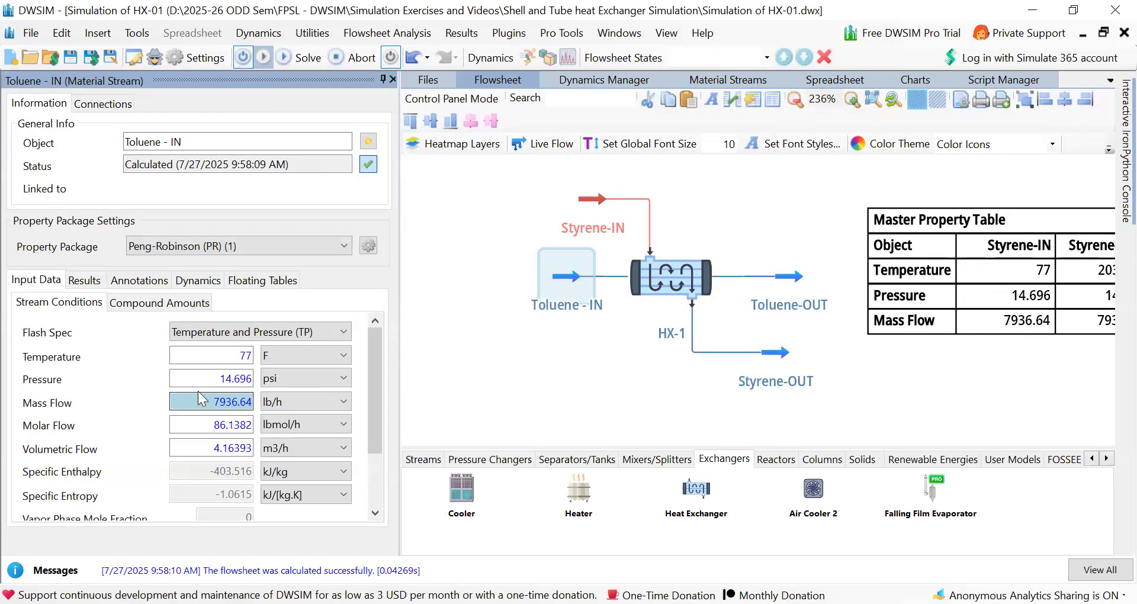
left_click(231, 354)
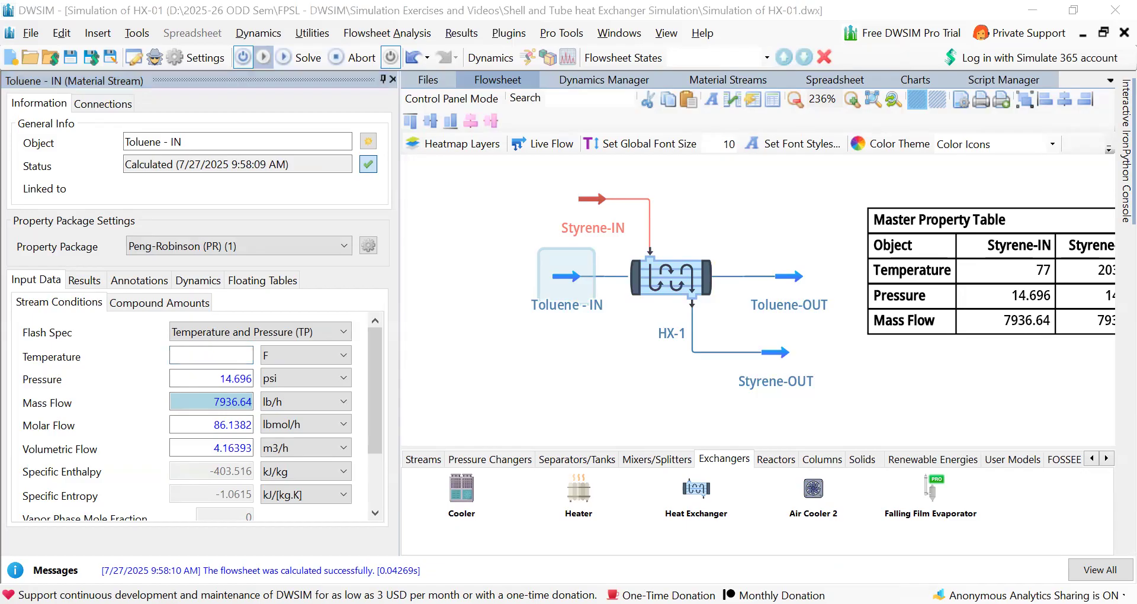
left_click(231, 354)
type("100")
key("Return")
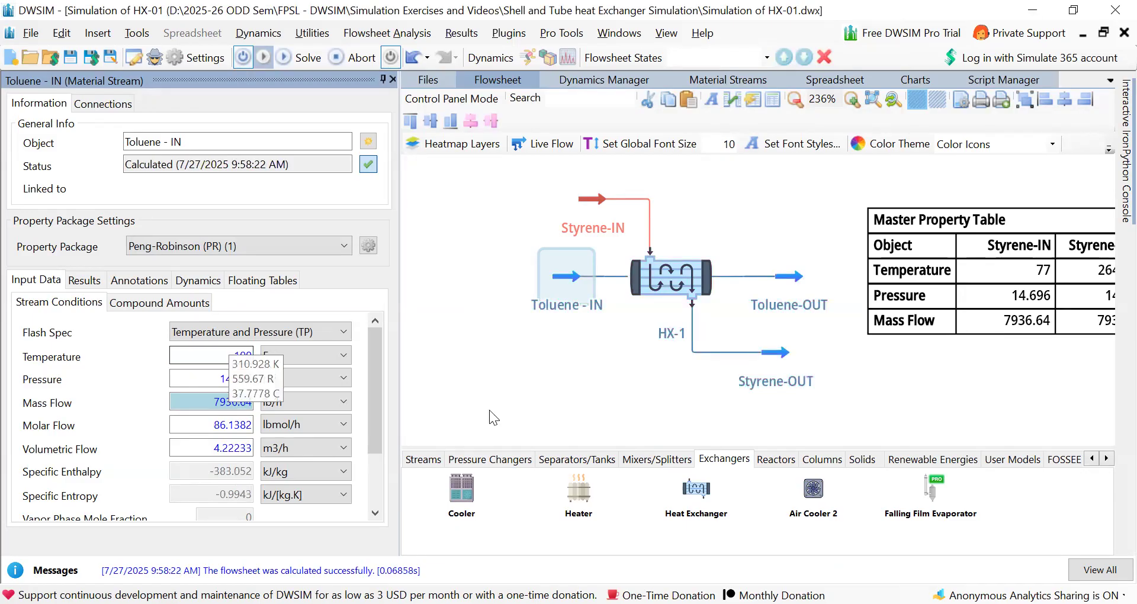
left_click(553, 405)
Set the pressure of the Toluene - IN stream to 90 psi
left_click(196, 376)
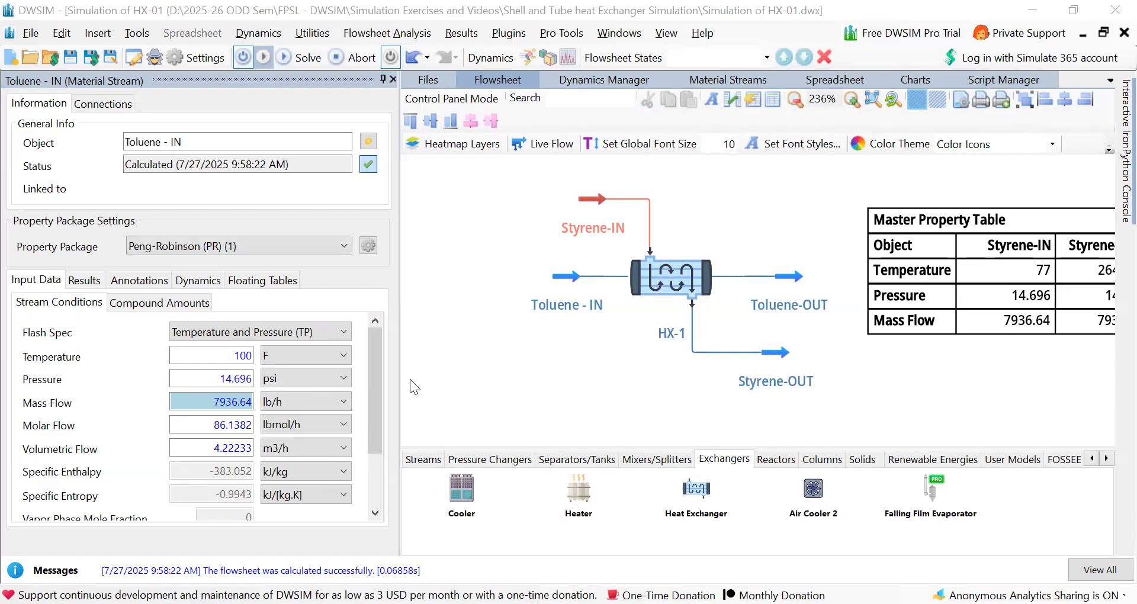
key("BackSpace")
key("BackSpace")
key("BackSpace")
key("BackSpace")
key("BackSpace")
key("BackSpace")
type("90")
key("Return")
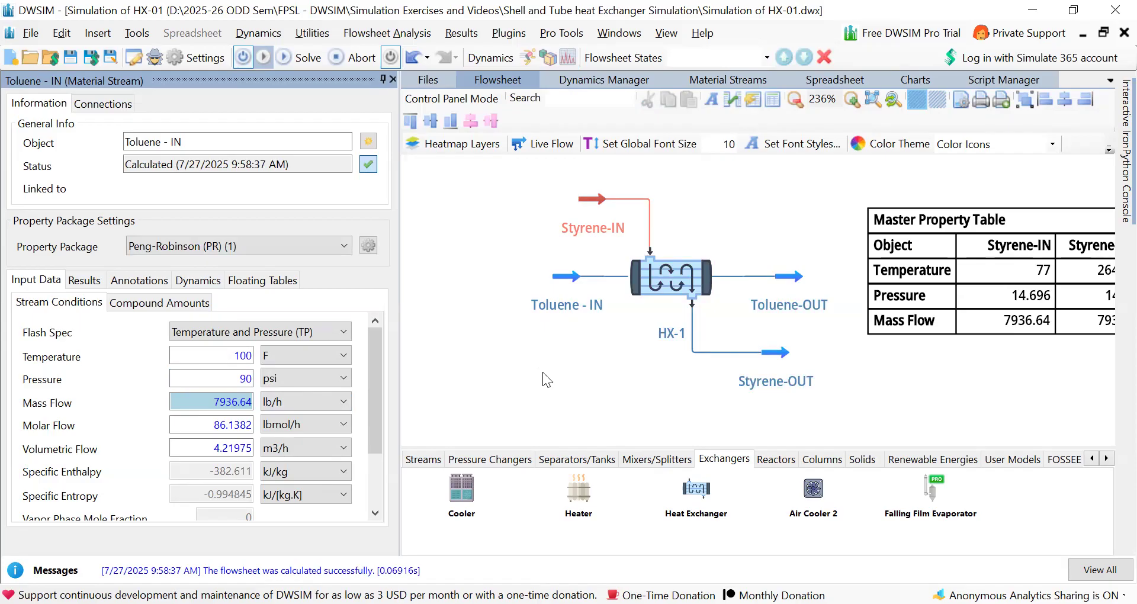
Set the mass flow of the Toluene - IN stream to 125000 lb/h
key("BackSpace")
key("BackSpace")
key("BackSpace")
key("BackSpace")
key("BackSpace")
key("BackSpace")
key("BackSpace")
type("125000")
key("Return")
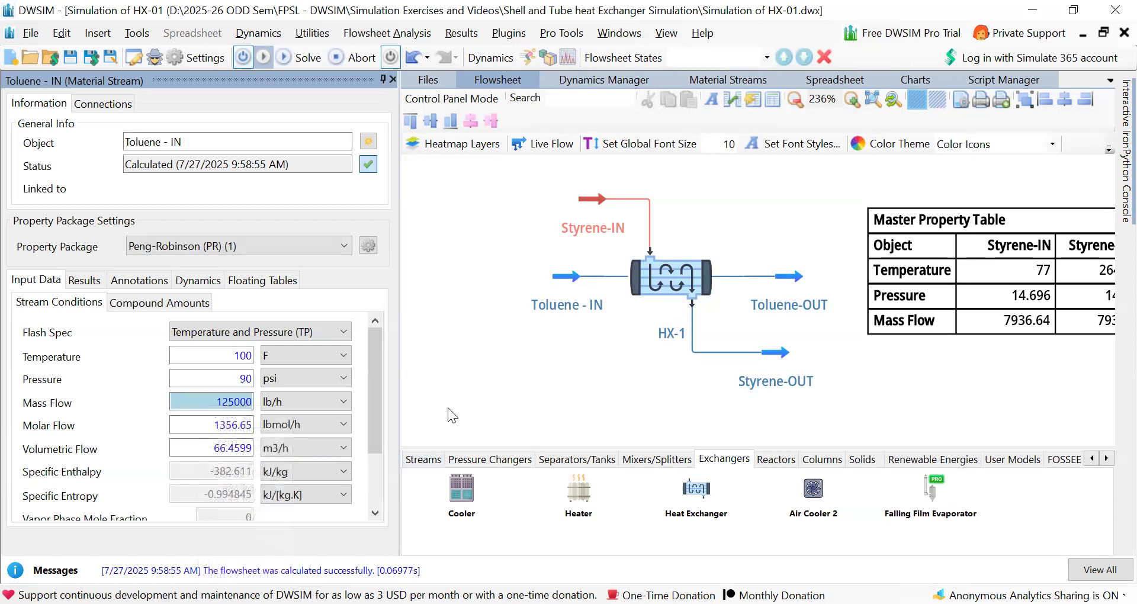
Review the remaining Toluene - IN stream conditions and save the simulation
left_click(378, 499)
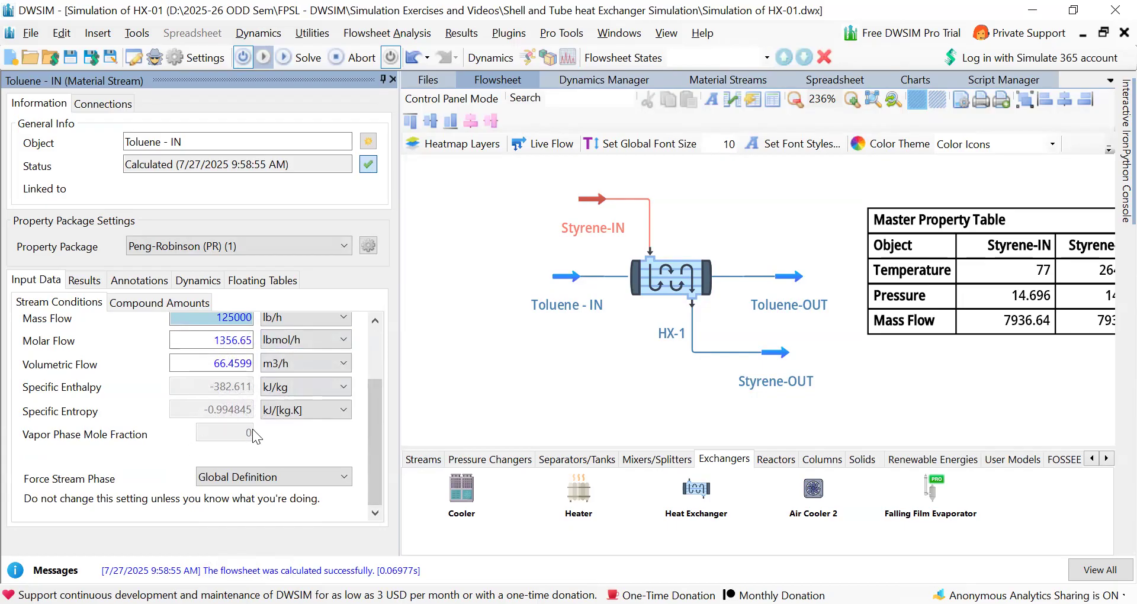
left_click(380, 331)
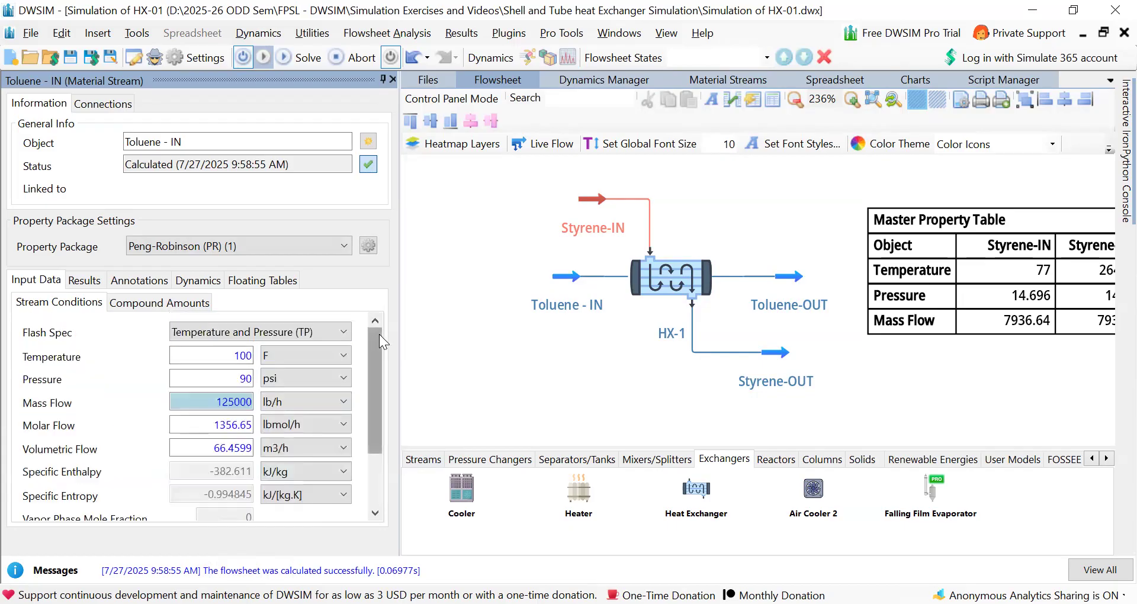
left_click(70, 60)
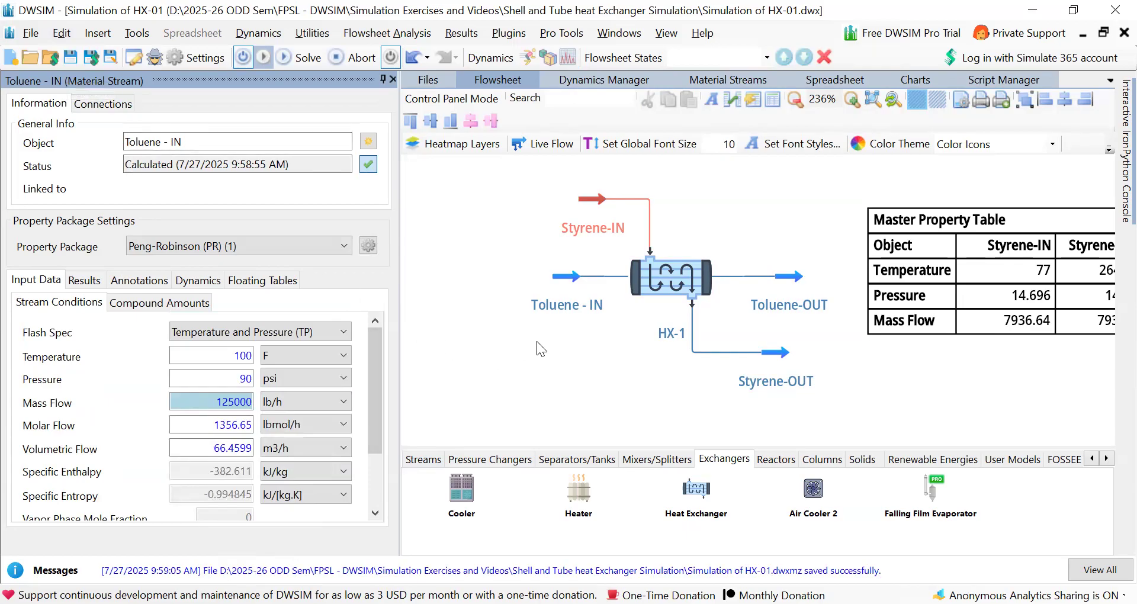
left_click(562, 285)
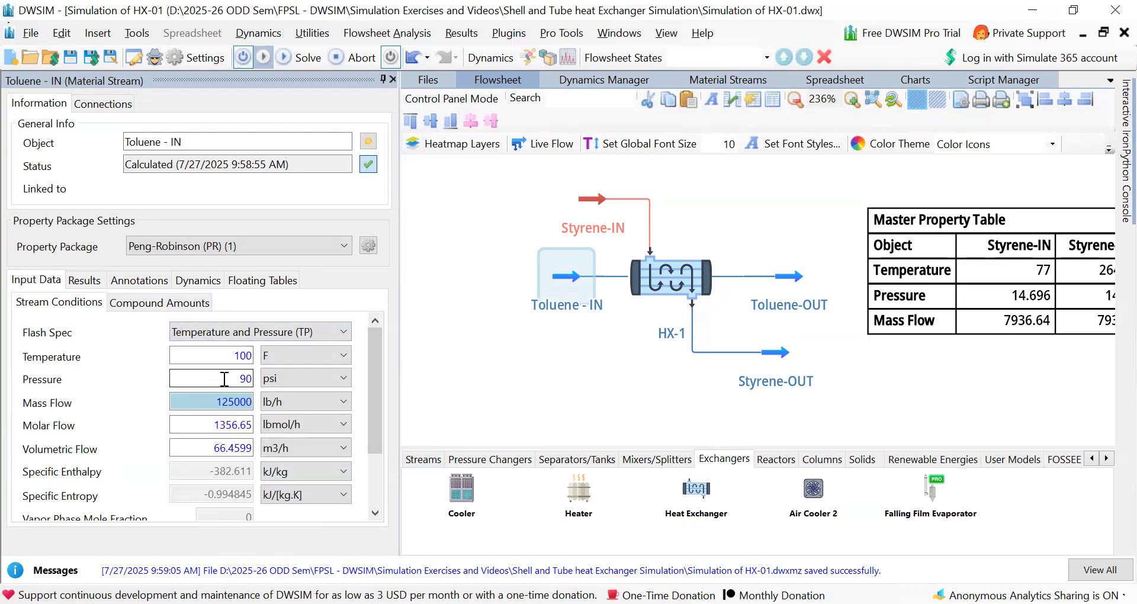
mouse_move(225, 379)
key("alt+Tab")
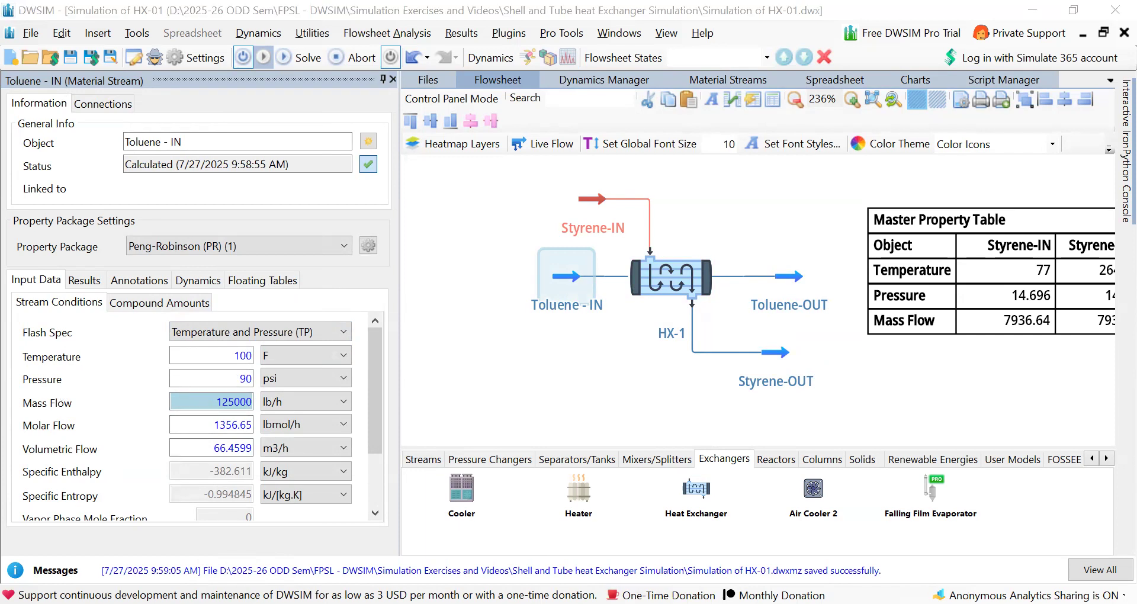
Set the Styrene-IN stream's mole fractions to 0 toluene and 1 styrene, accept the composition, and close the stream editors
left_click(596, 195)
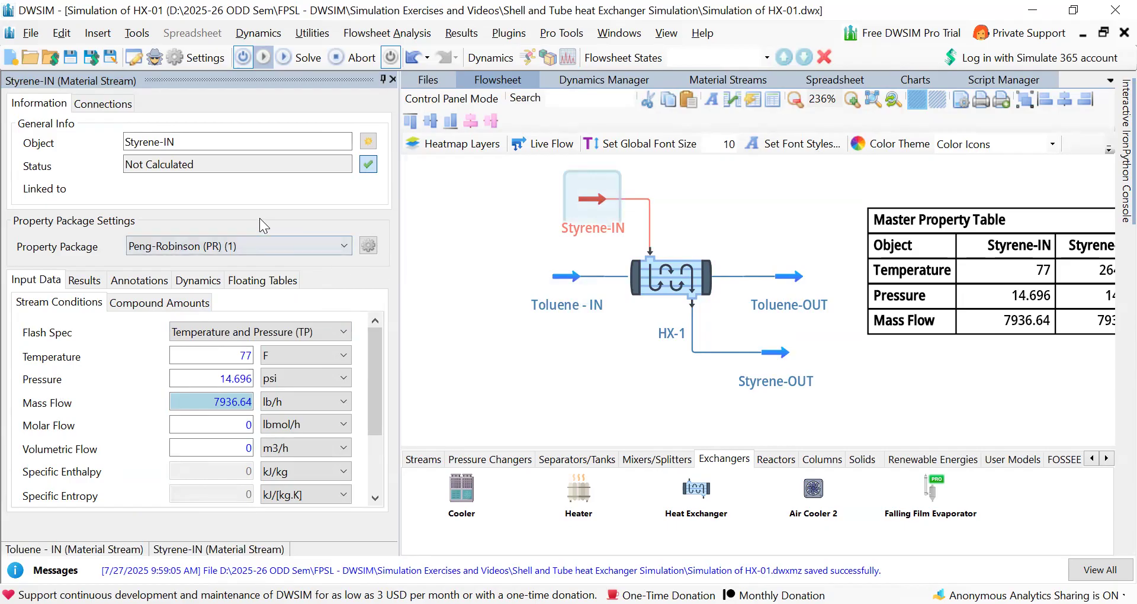
left_click(160, 306)
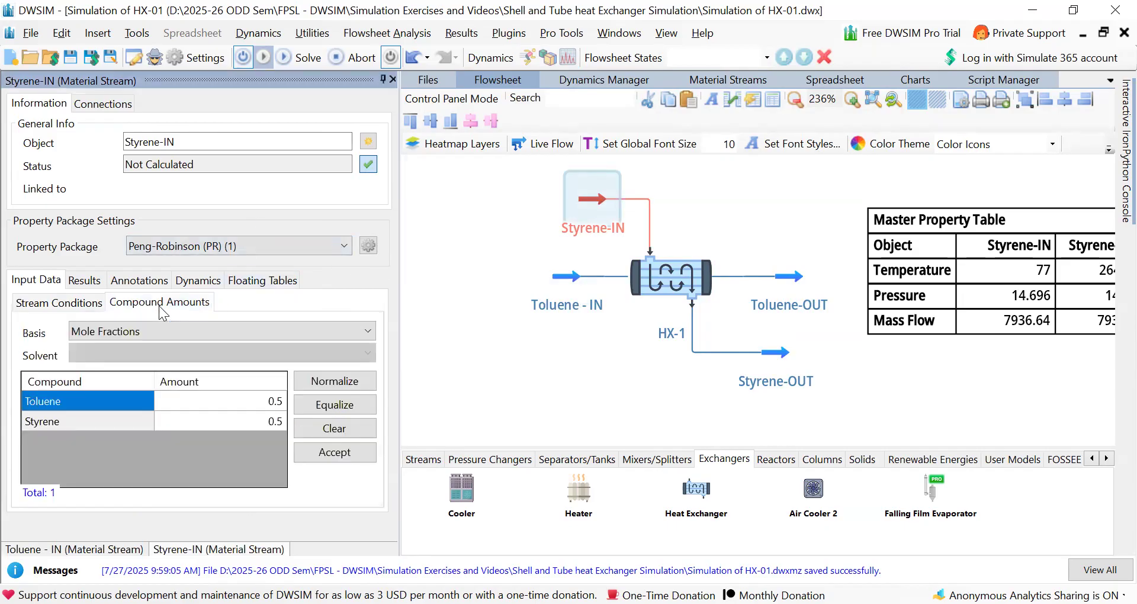
left_click(222, 400)
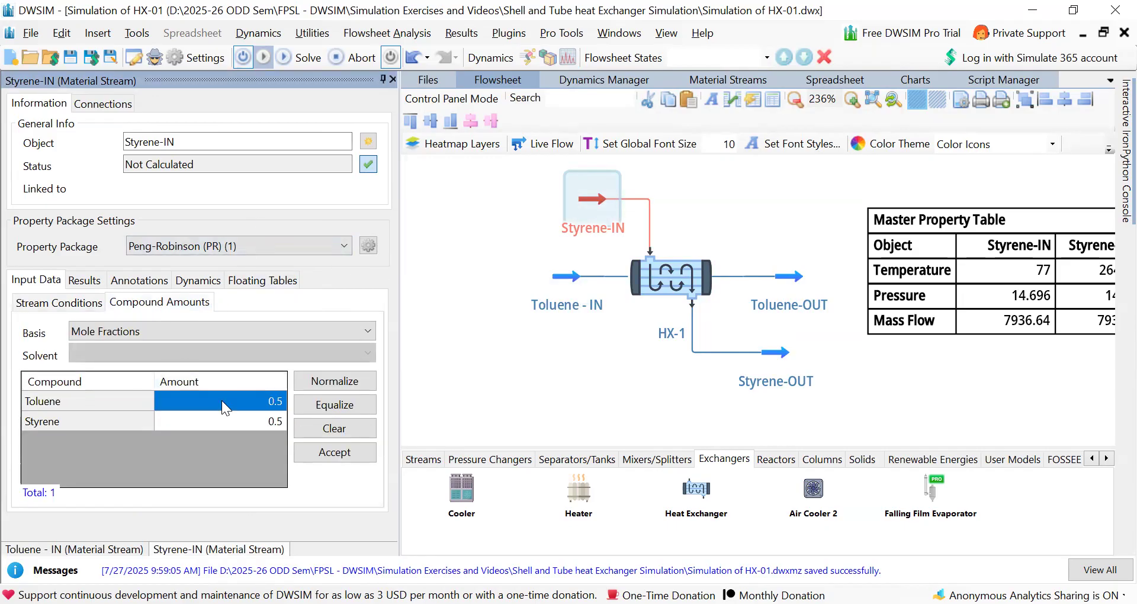
type("0")
key("Return")
type("1")
key("Return")
left_click(334, 450)
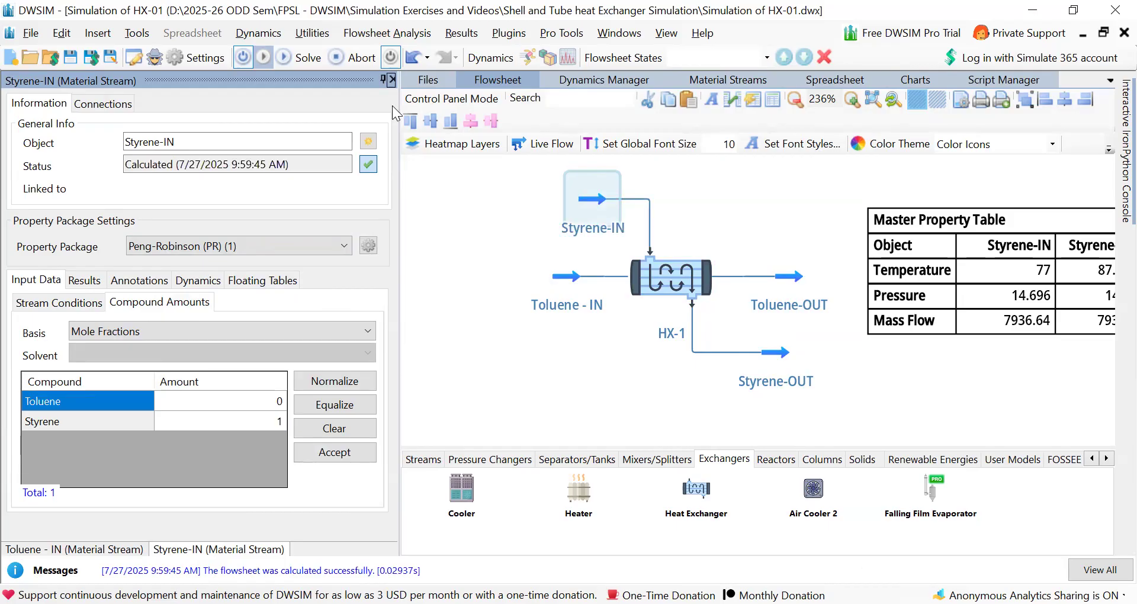
left_click(392, 80)
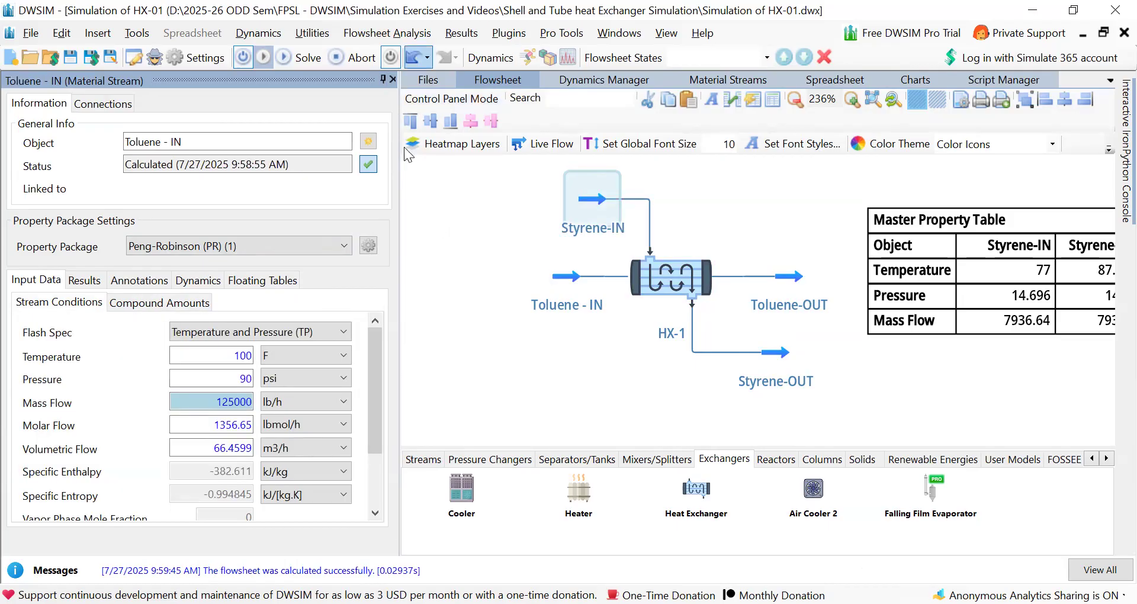
left_click(392, 80)
left_click(334, 201)
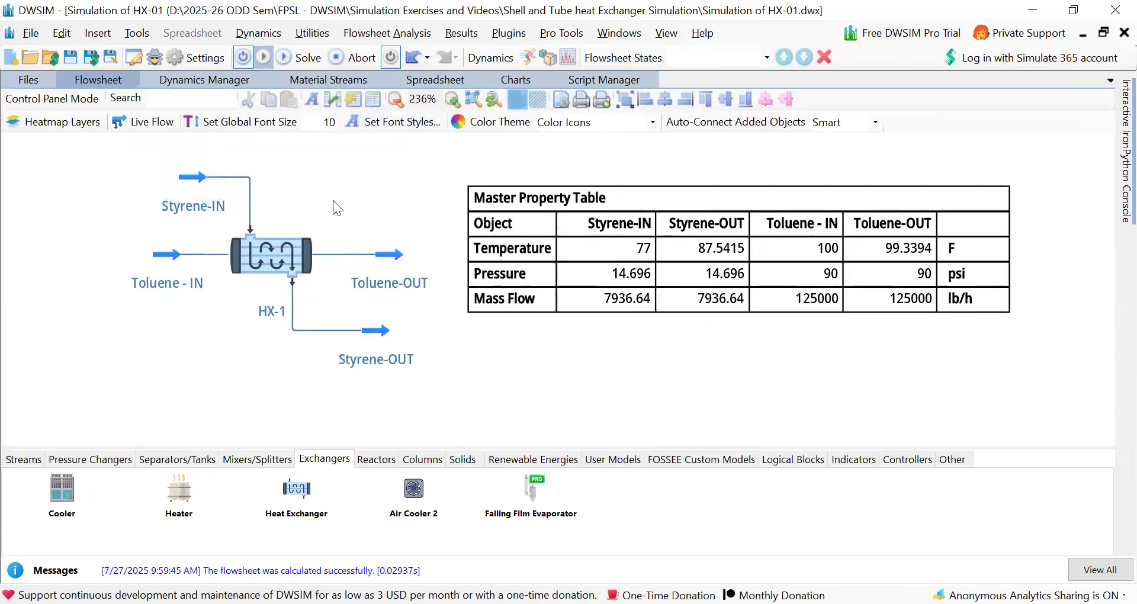
Set the temperature of the Styrene-IN stream to 300 F in its stream conditions
left_click(191, 184)
left_click(215, 351)
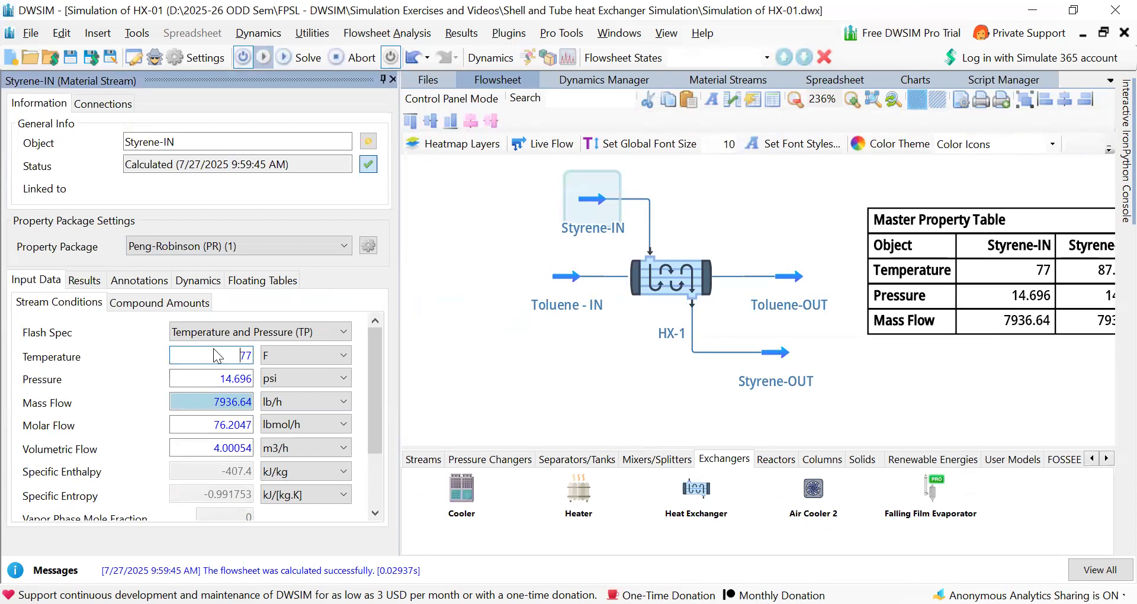
key("alt+Tab")
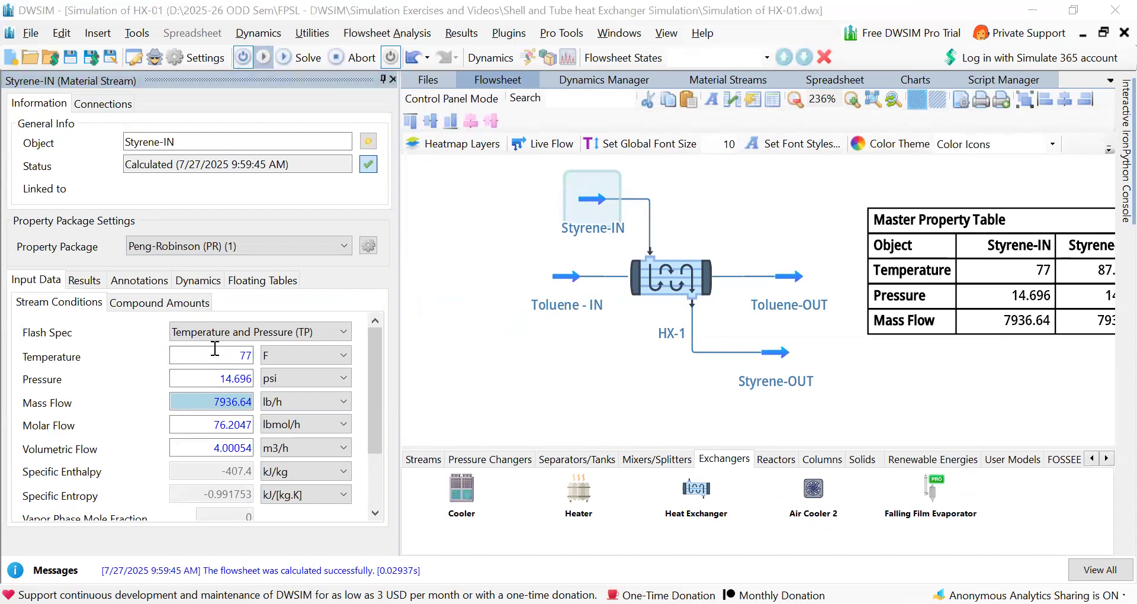
left_click(214, 349)
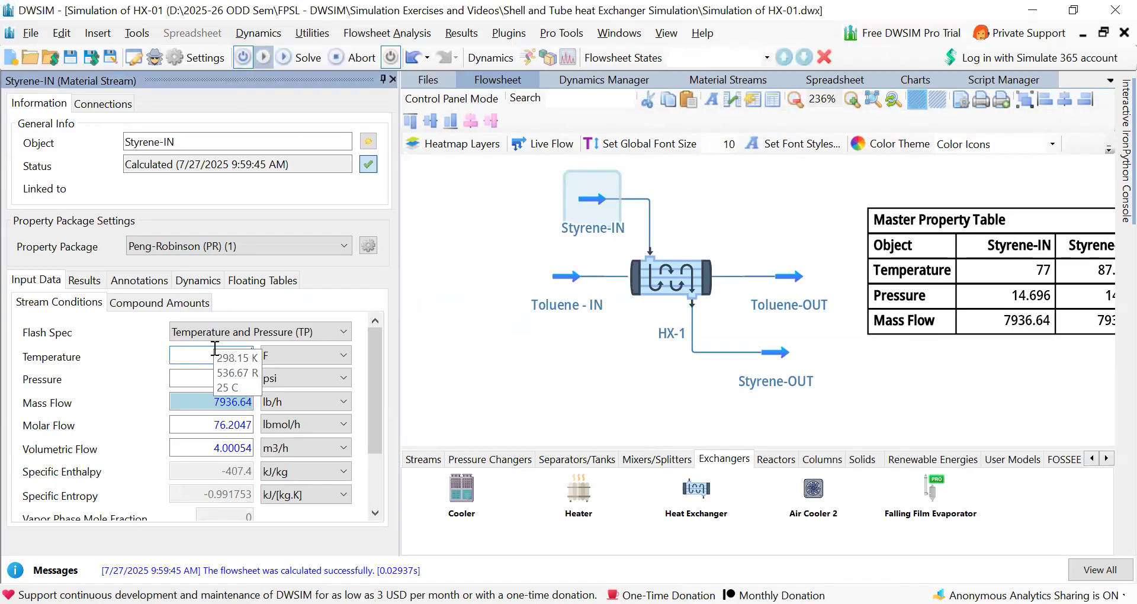
type("300")
key("Return")
Set the pressure of the Styrene-IN stream to 50 psi
left_click(206, 379)
key("Delete")
key("Delete")
key("Delete")
key("Delete")
key("Delete")
key("Delete")
type("50")
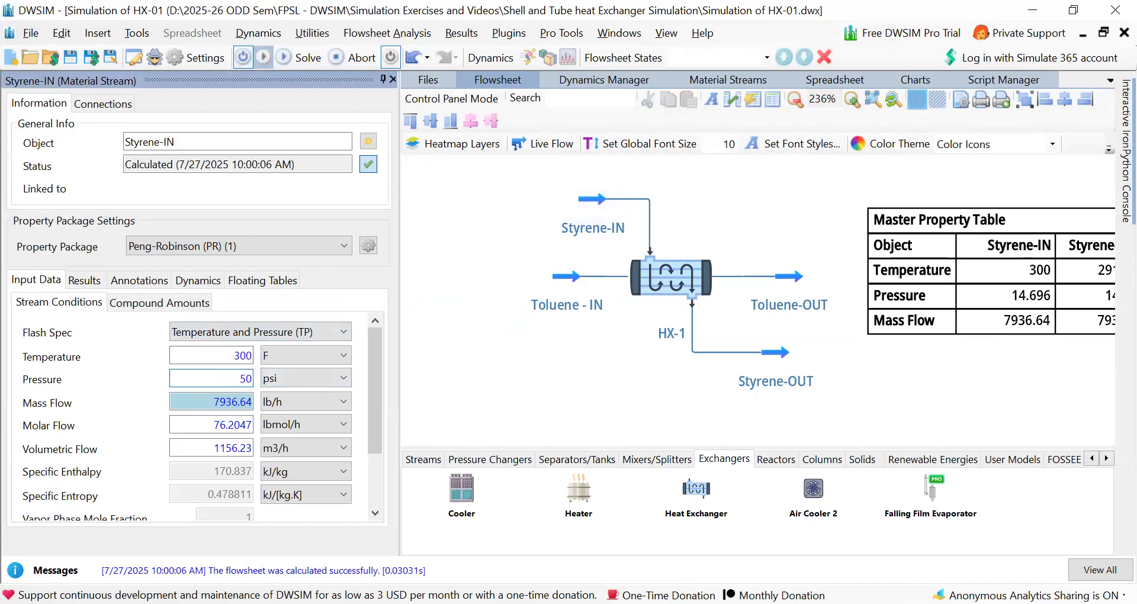
key("Return")
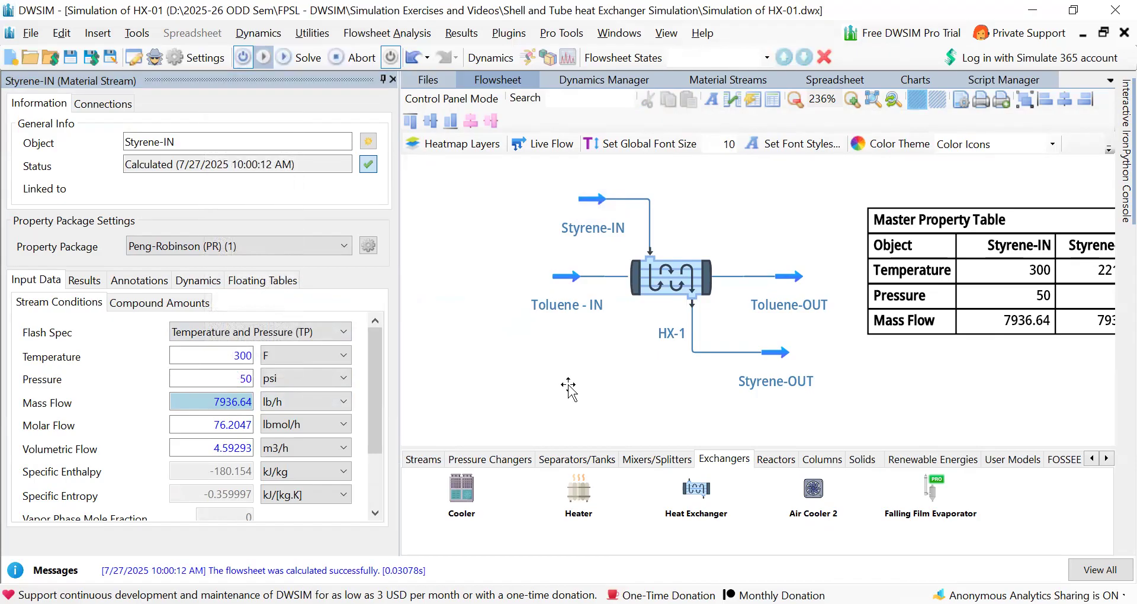
Set the mass flow of the Styrene-IN stream to 150000 lb/h
left_click(196, 405)
key("Delete")
key("Delete")
key("Delete")
key("Delete")
key("Delete")
key("Delete")
key("Delete")
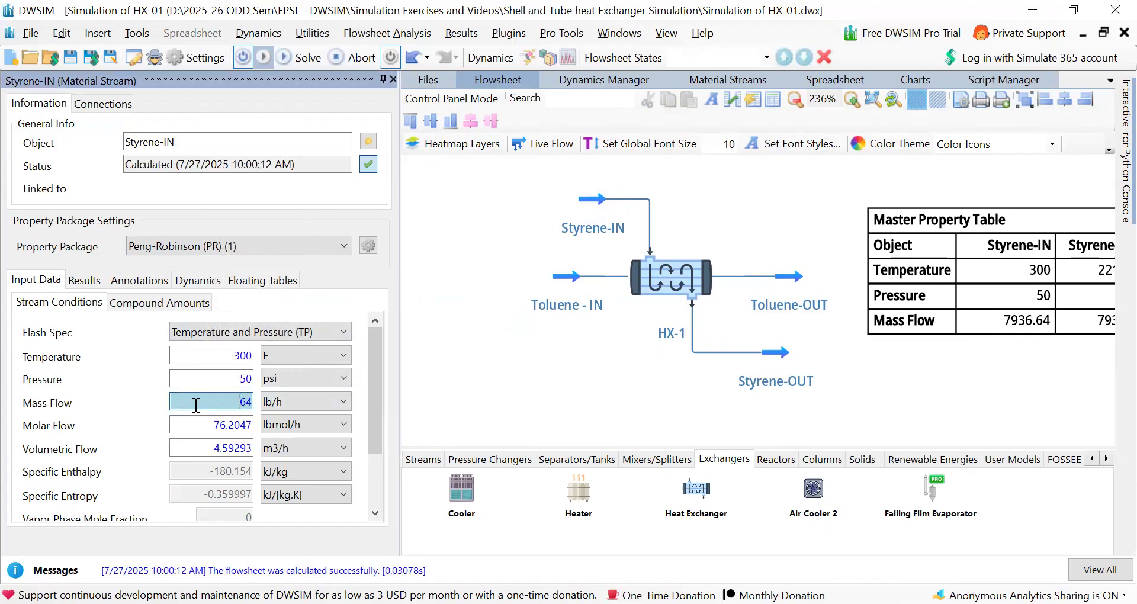
type("150000")
key("Return")
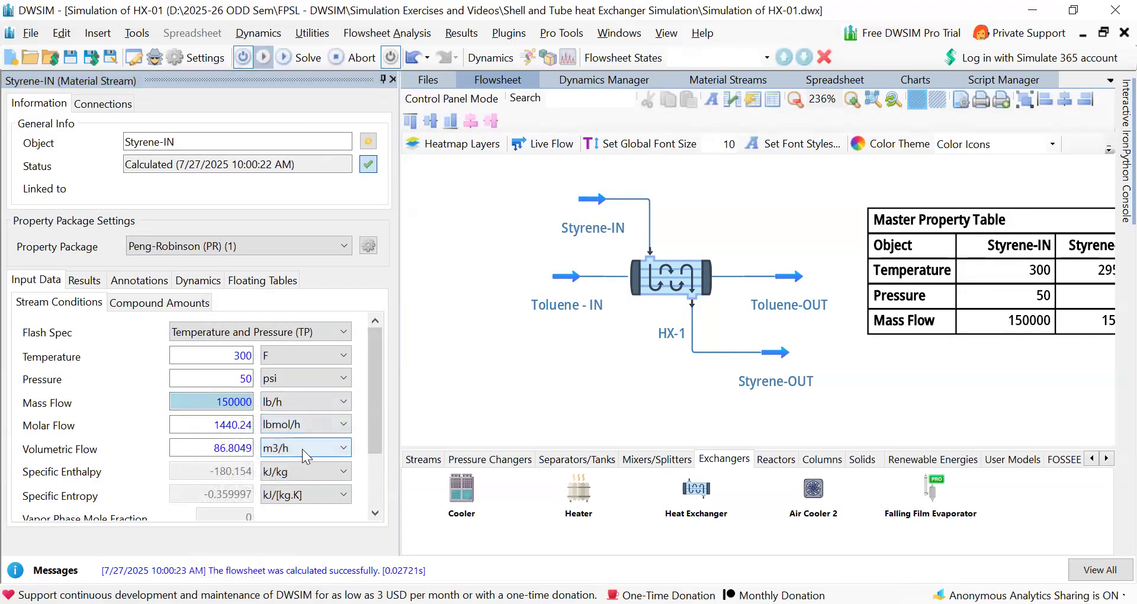
Review the remaining Styrene-IN stream conditions, including the vapor phase mole fraction and forced stream phase
left_click(375, 513)
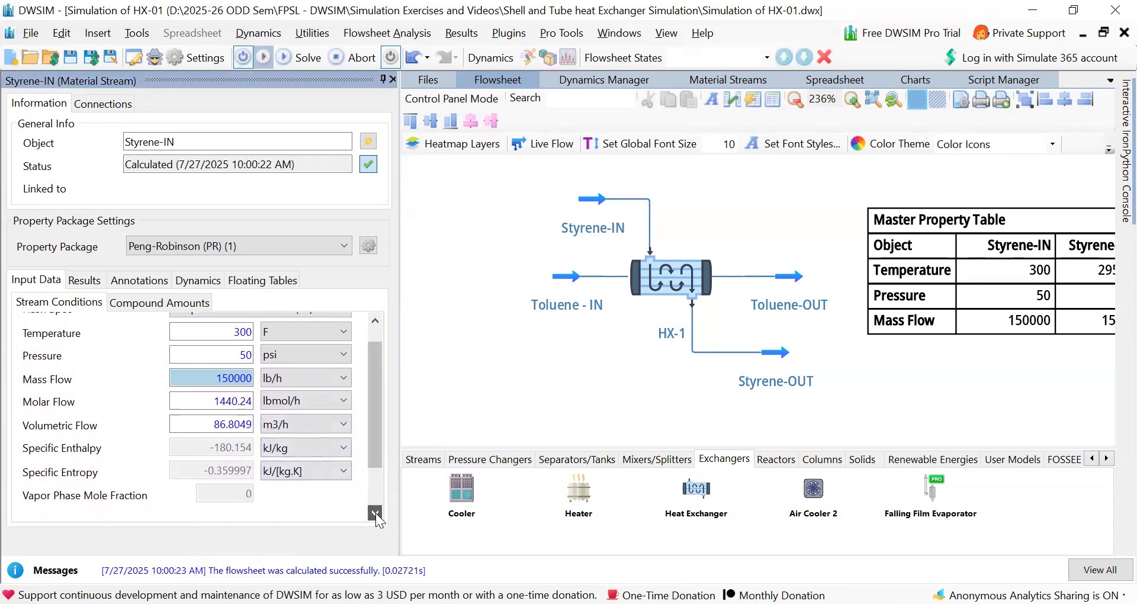
left_click(375, 513)
left_click(376, 513)
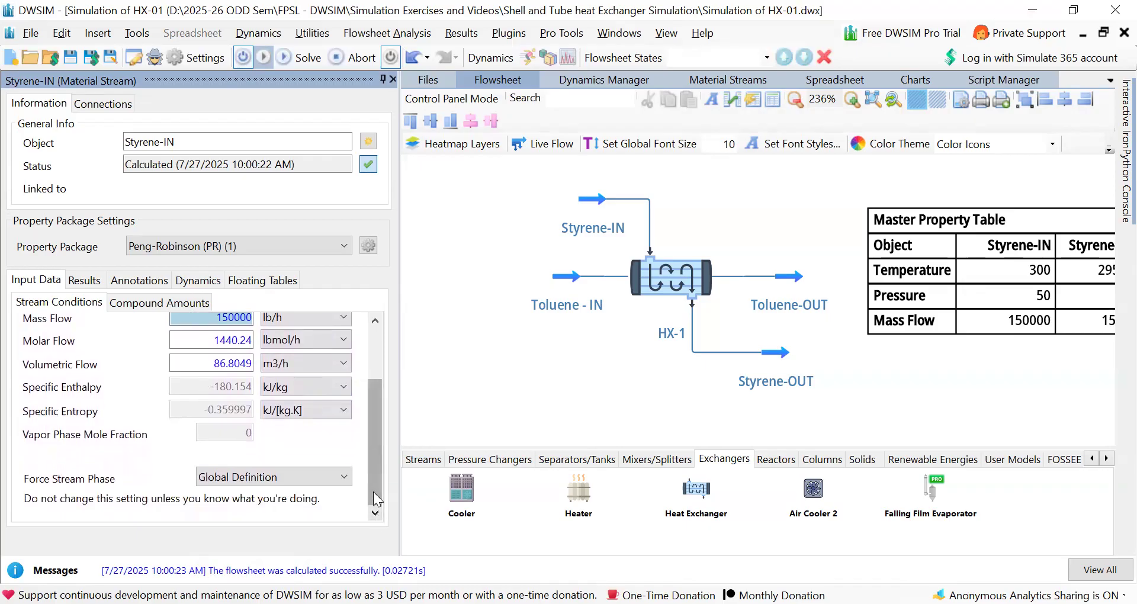
left_click_drag(373, 488, 378, 424)
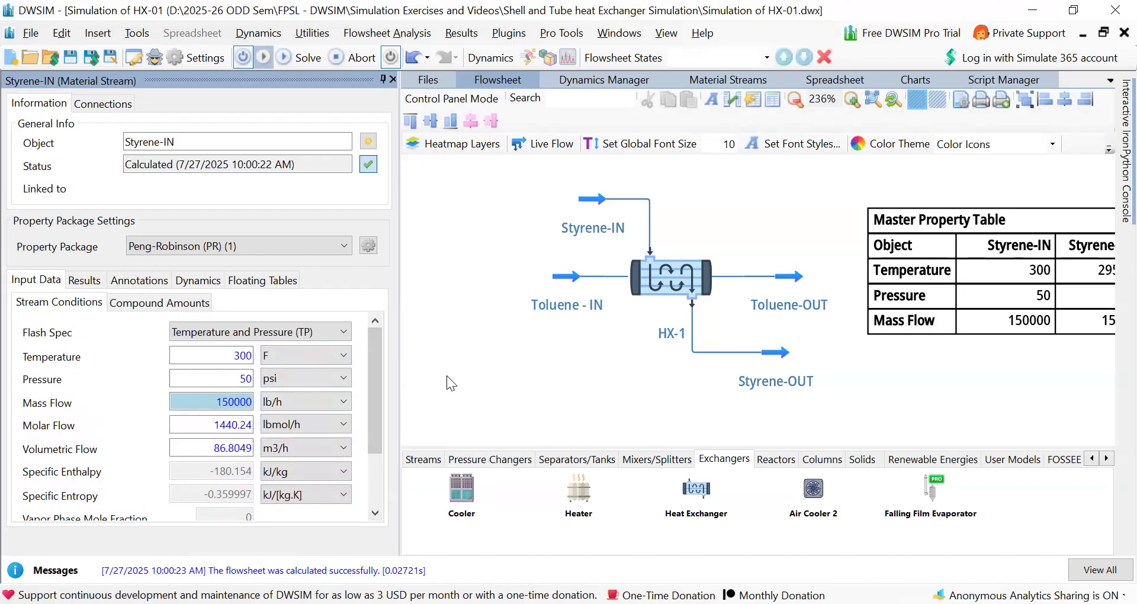
Look up styrene's normal boiling point in its pure compound properties from the simulation settings, and close the settings
left_click(202, 67)
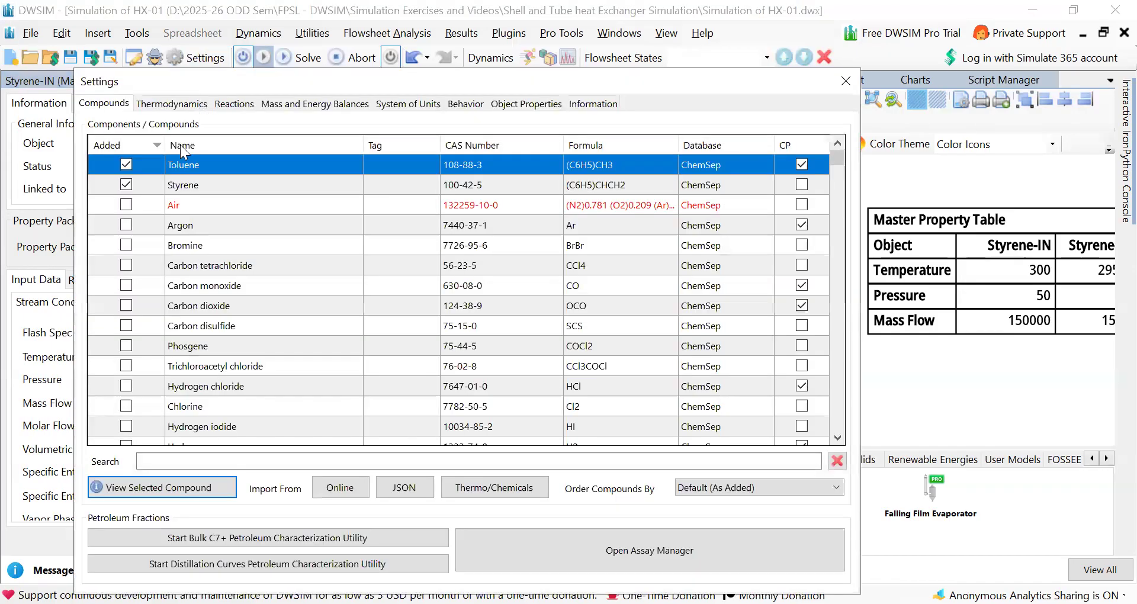
left_click(179, 190)
left_click(142, 480)
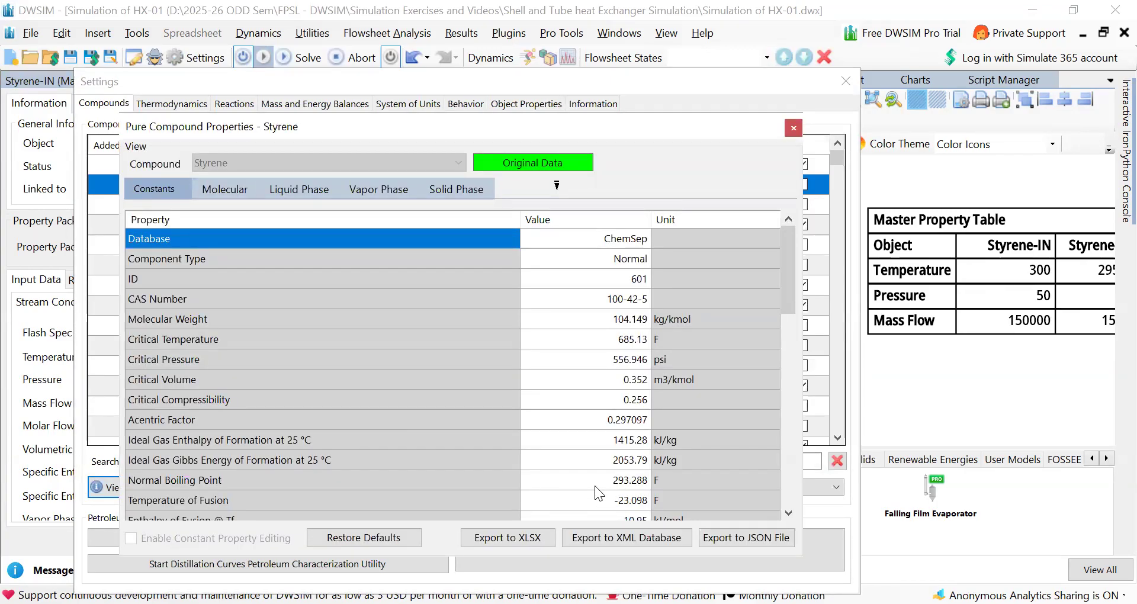
left_click(794, 128)
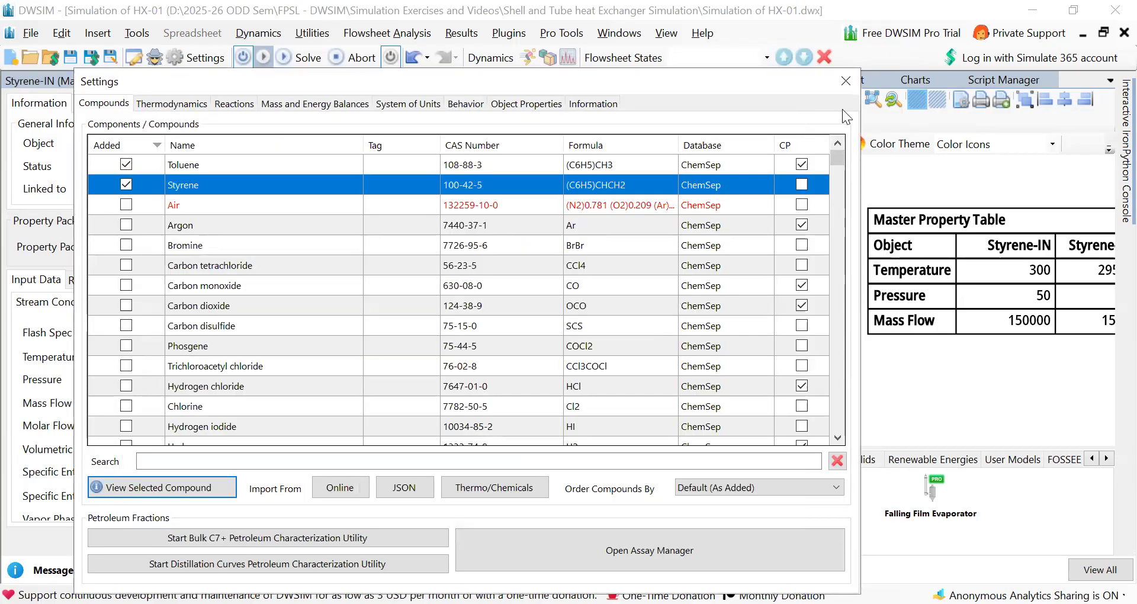
left_click(846, 80)
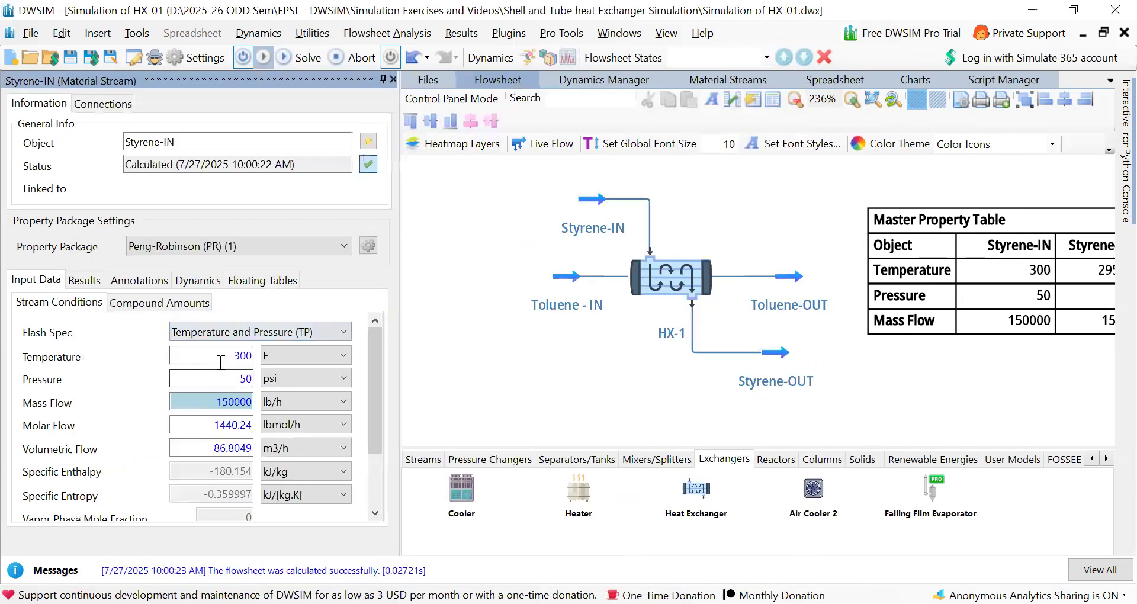
Change the pressure of the Styrene-IN stream to 14.7 psi
left_click_drag(225, 381, 252, 379)
type("14")
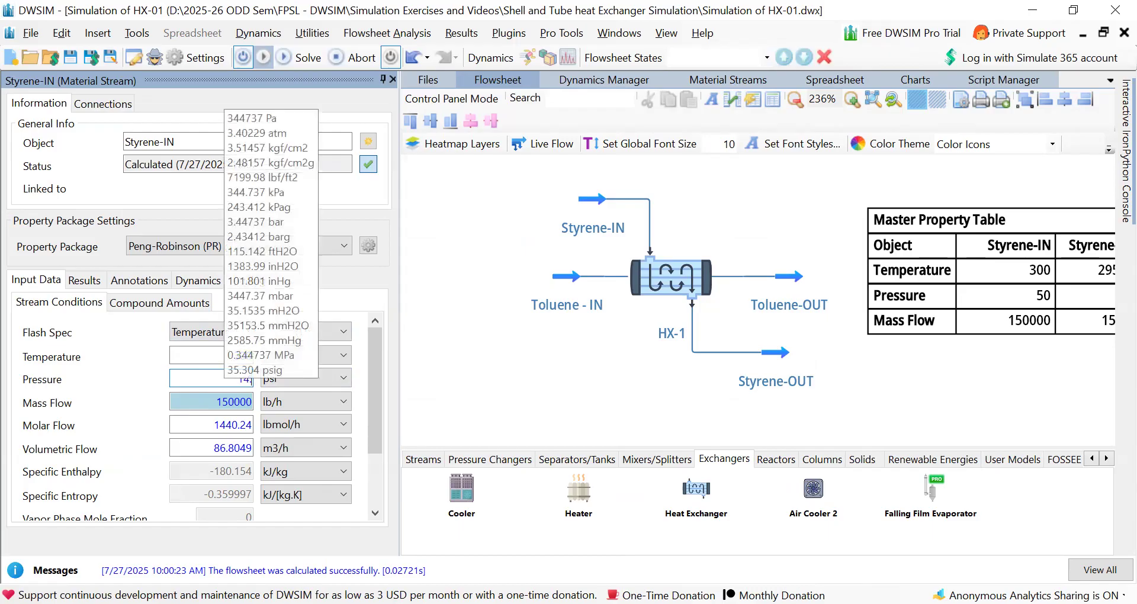
type(".7")
key("Return")
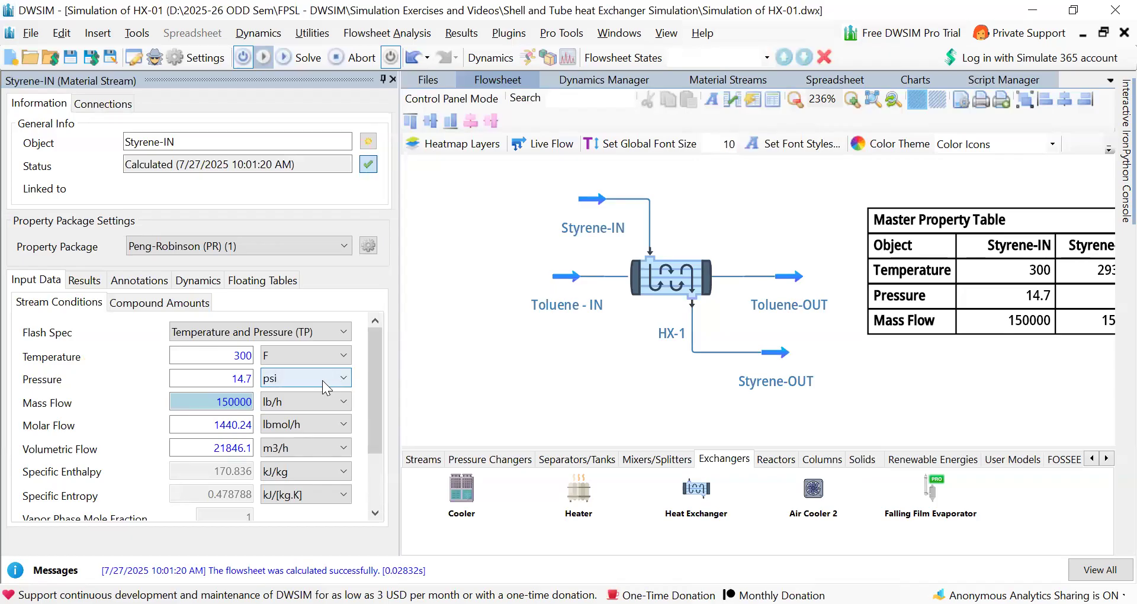
Return the pressure of the Styrene-IN stream to 50 psi
left_click(216, 377)
key("Delete")
key("Delete")
key("Delete")
key("Delete")
type("50")
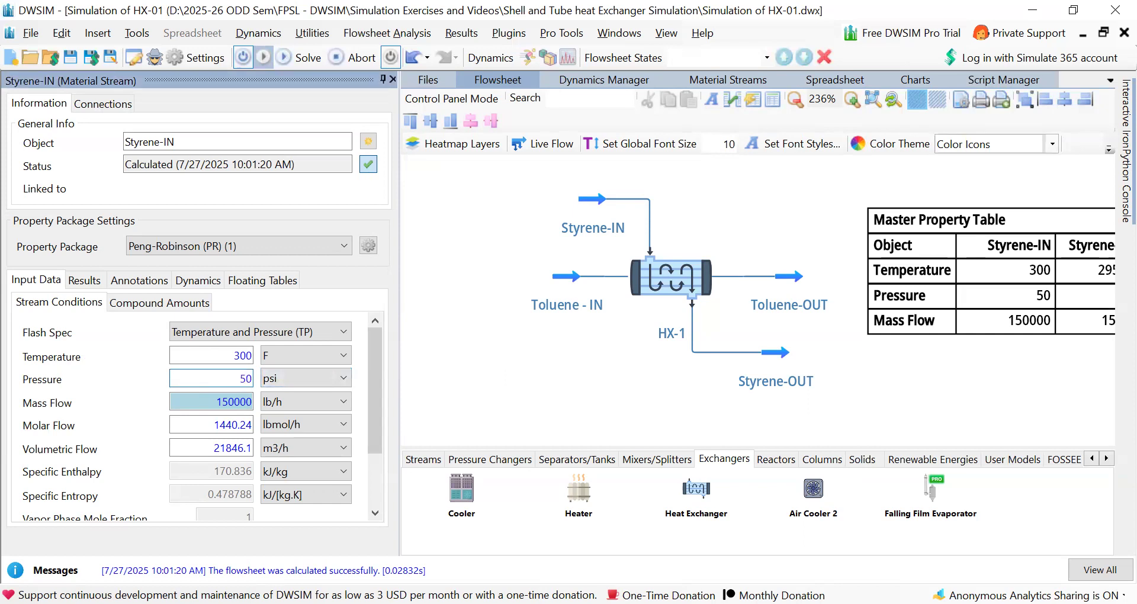
key("Return")
left_click(580, 401)
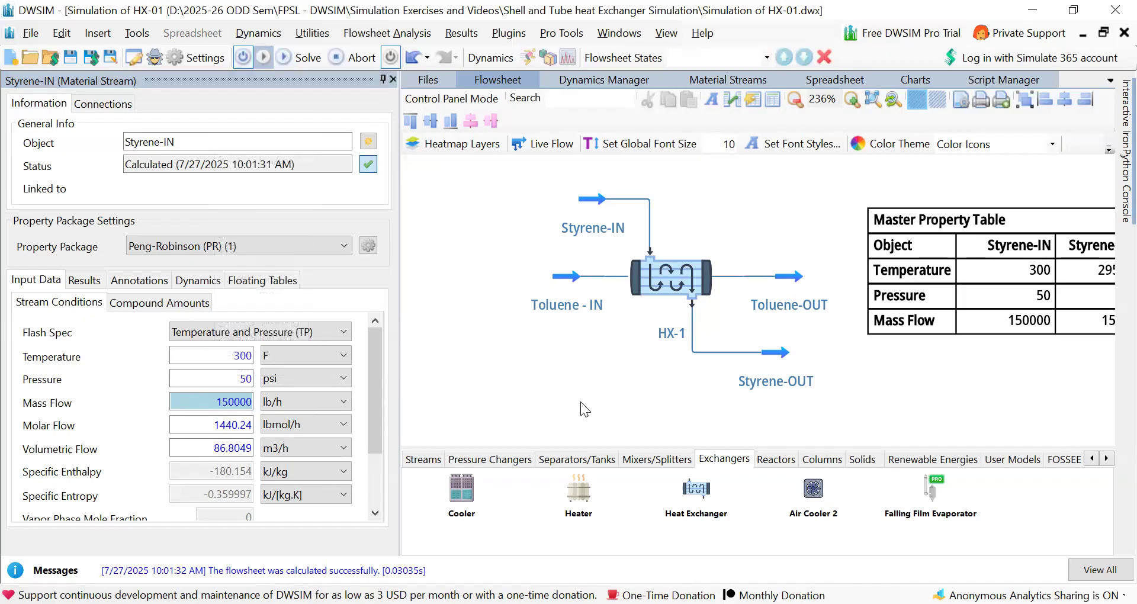
left_click(237, 356)
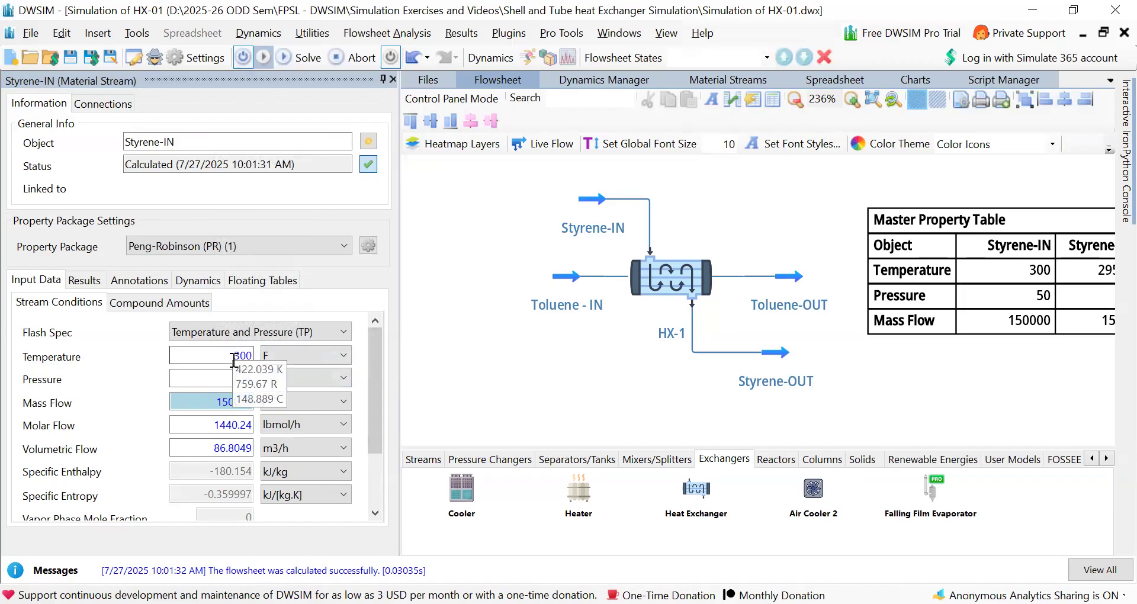
left_click(482, 364)
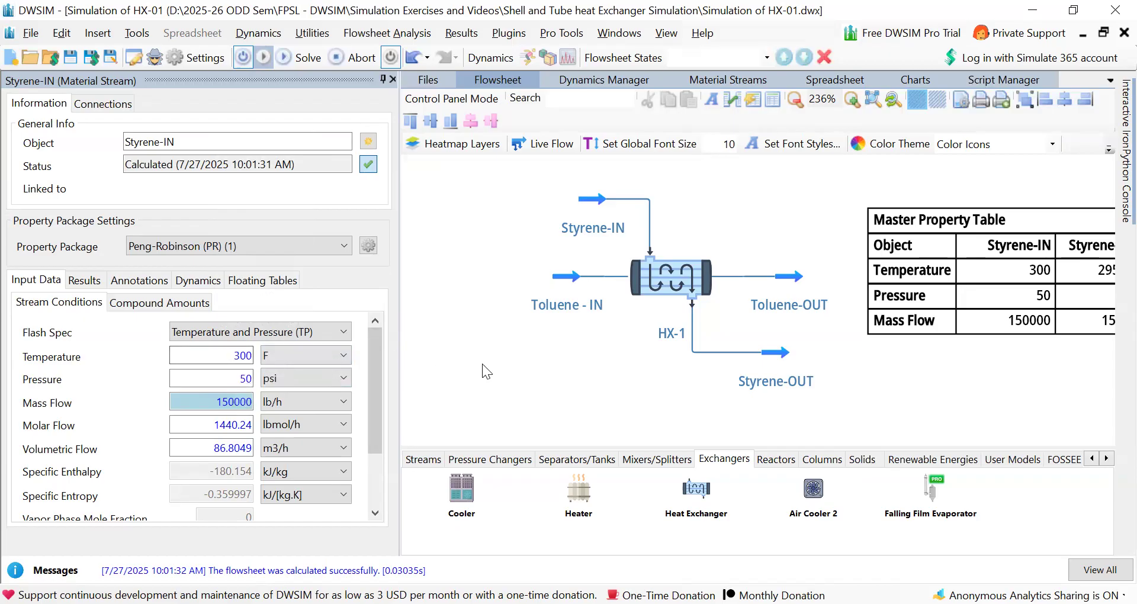
Set the pressure of the Styrene-IN stream to 14.7 psi to compare its vapor phase mole fraction
left_click(375, 513)
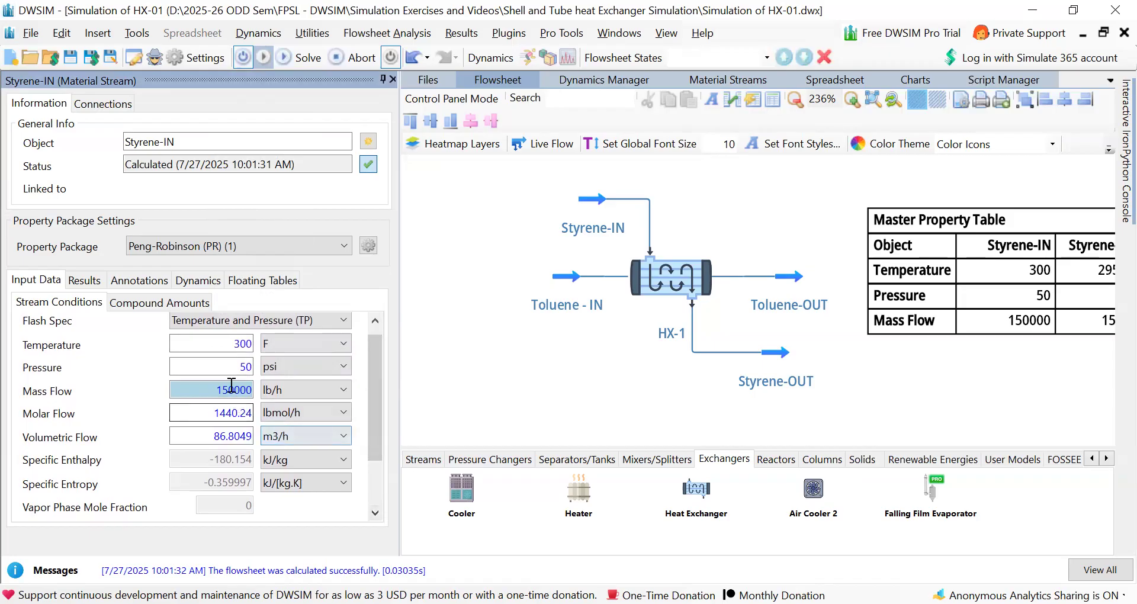
left_click(231, 367)
left_click_drag(230, 368, 255, 366)
type("14.7")
key("Return")
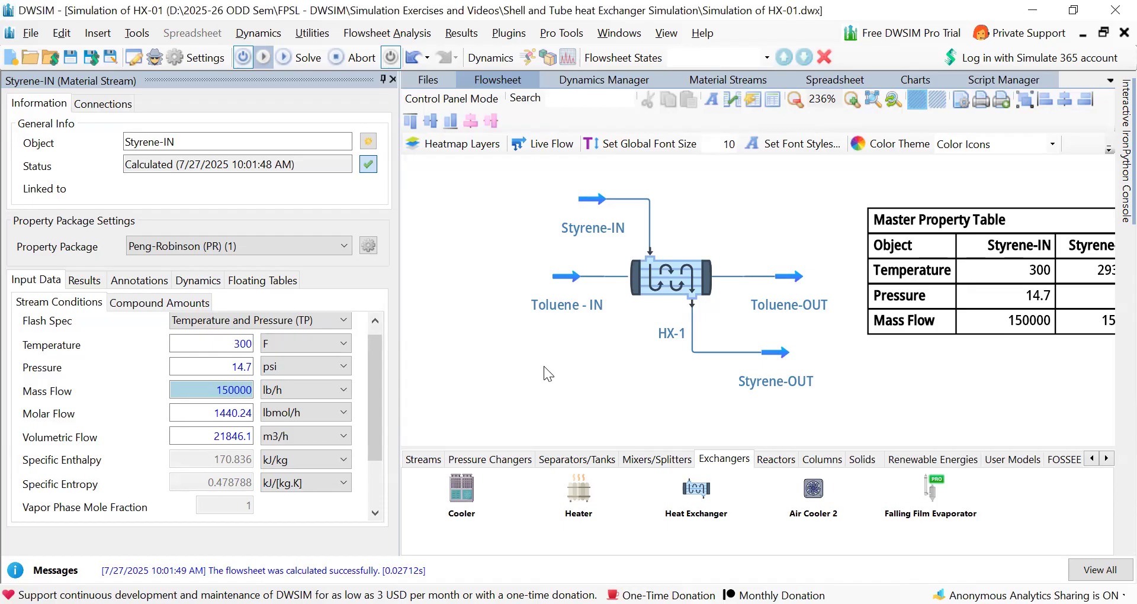
Examine the Styrene-IN stream's vapor phase mole fraction and the phase properties in its results
left_click_drag(563, 362, 517, 364)
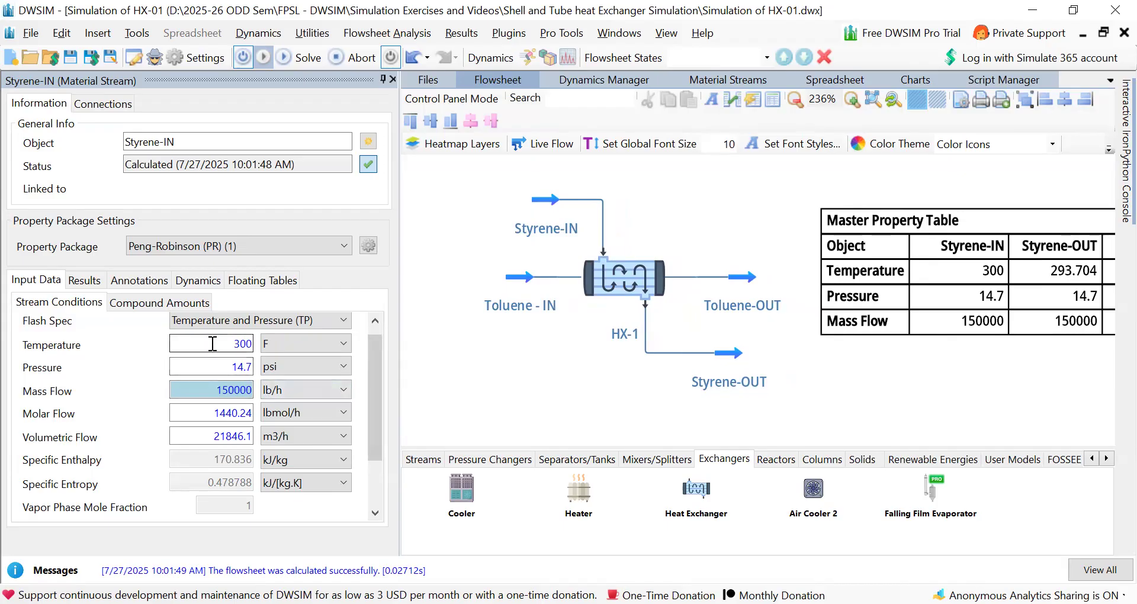
left_click(375, 513)
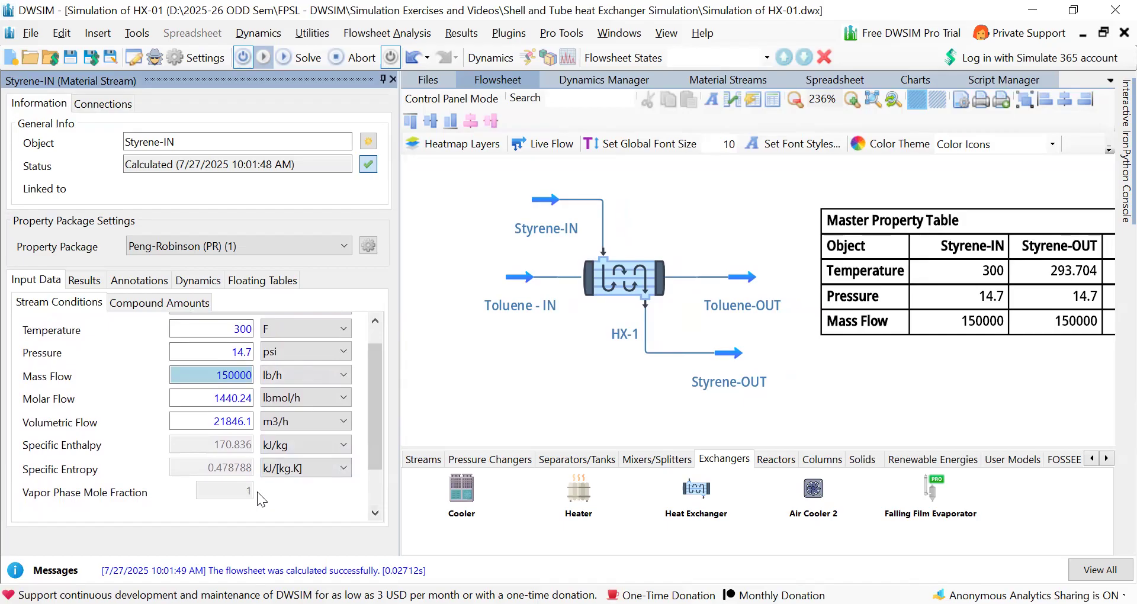
mouse_move(539, 206)
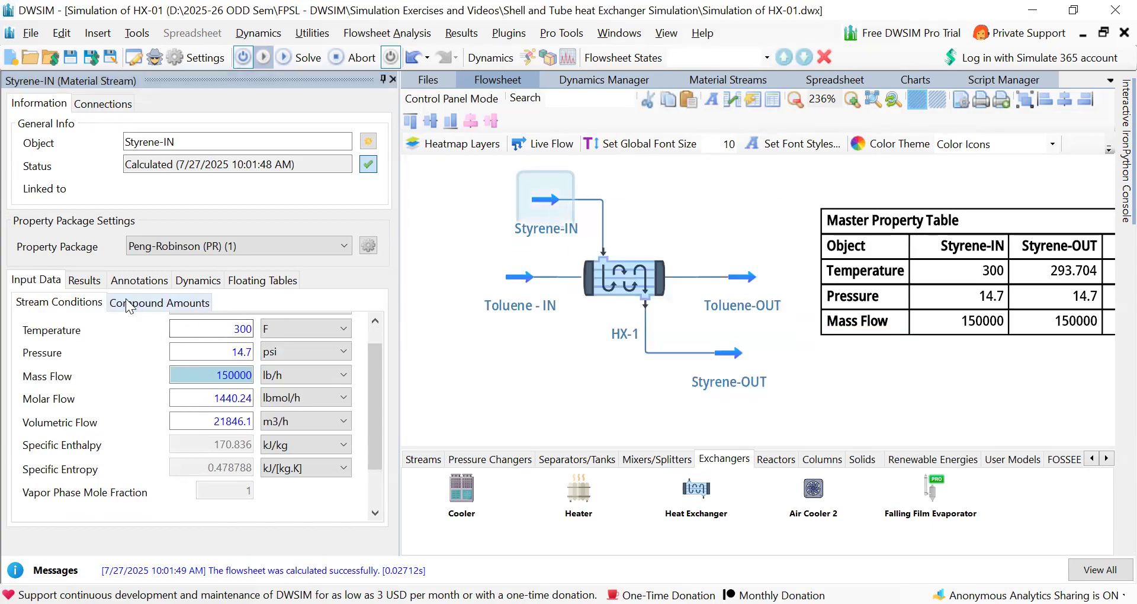
left_click(84, 279)
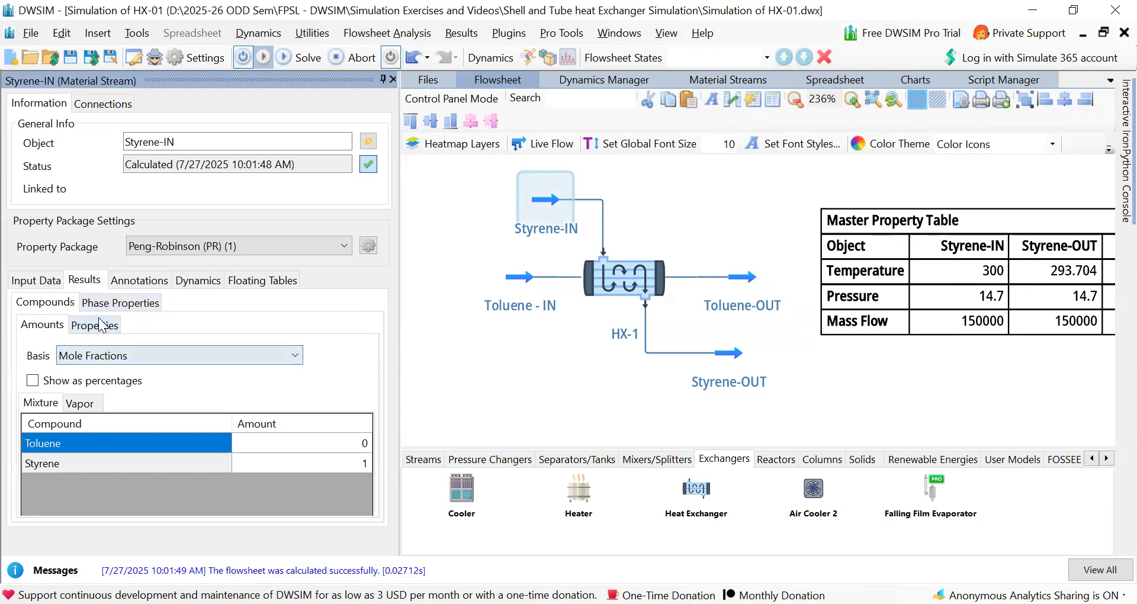
left_click(115, 305)
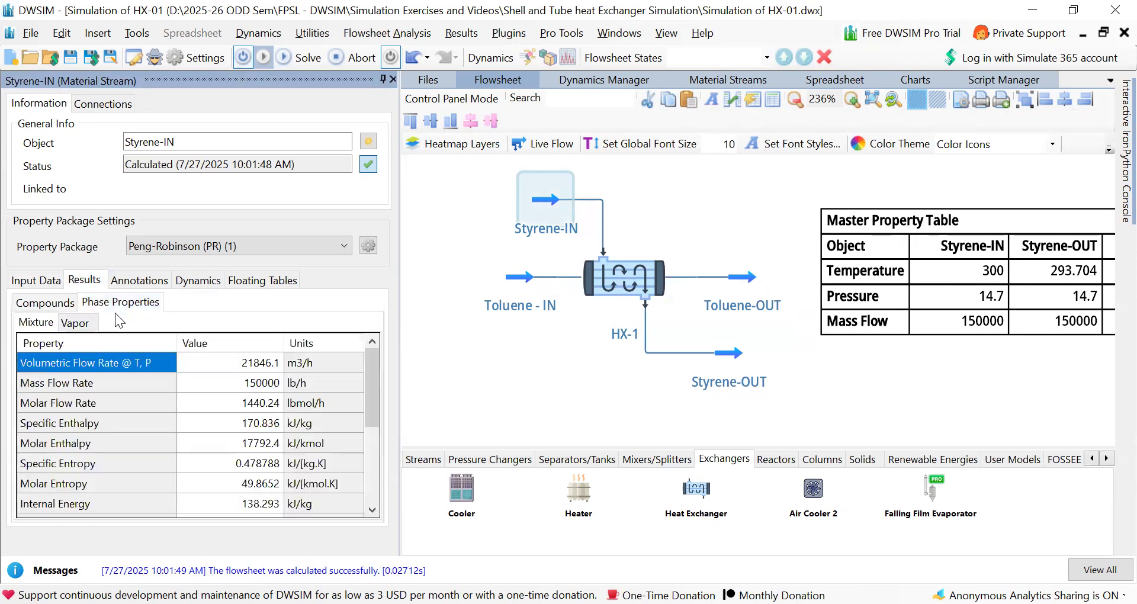
Compare the mixture and vapor phase properties in the Styrene-IN stream's results
left_click(75, 322)
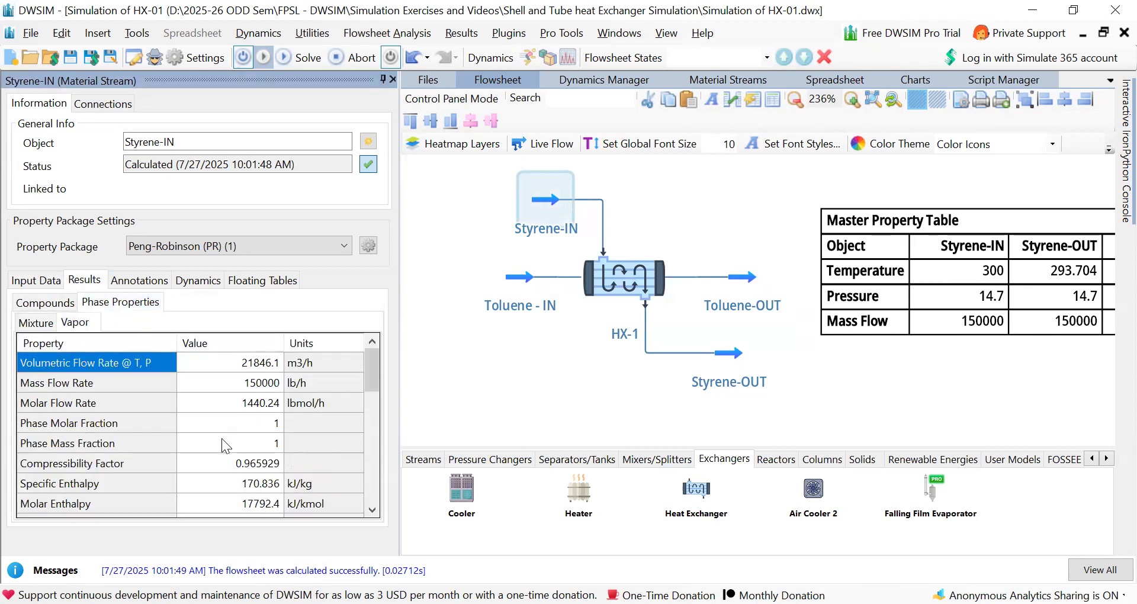
left_click(35, 322)
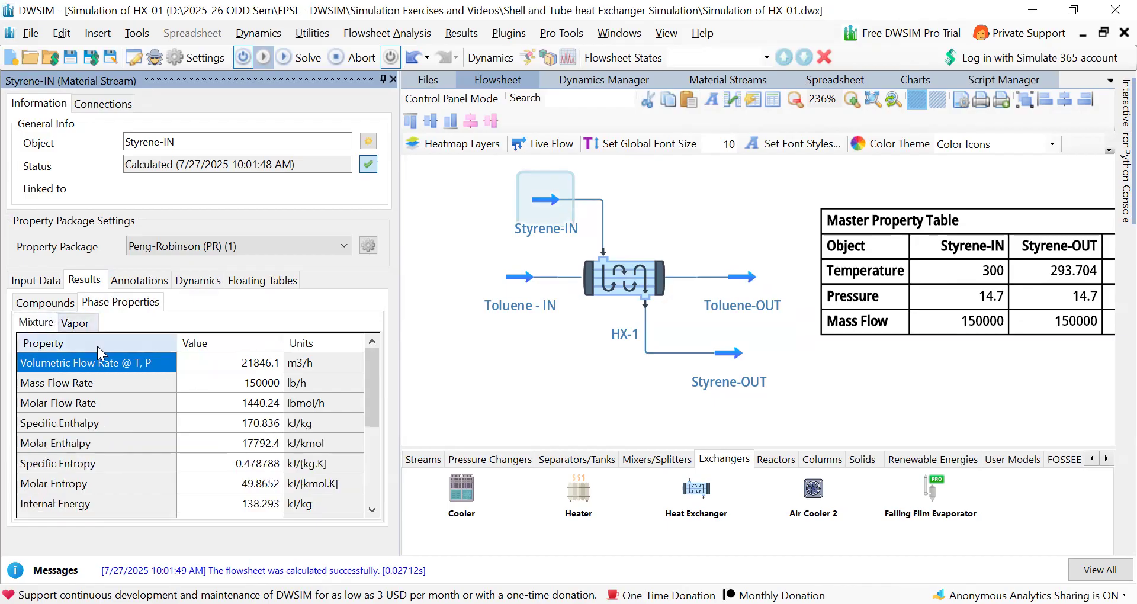
scroll(368, 488, "down", 3)
scroll(356, 432, "up", 3)
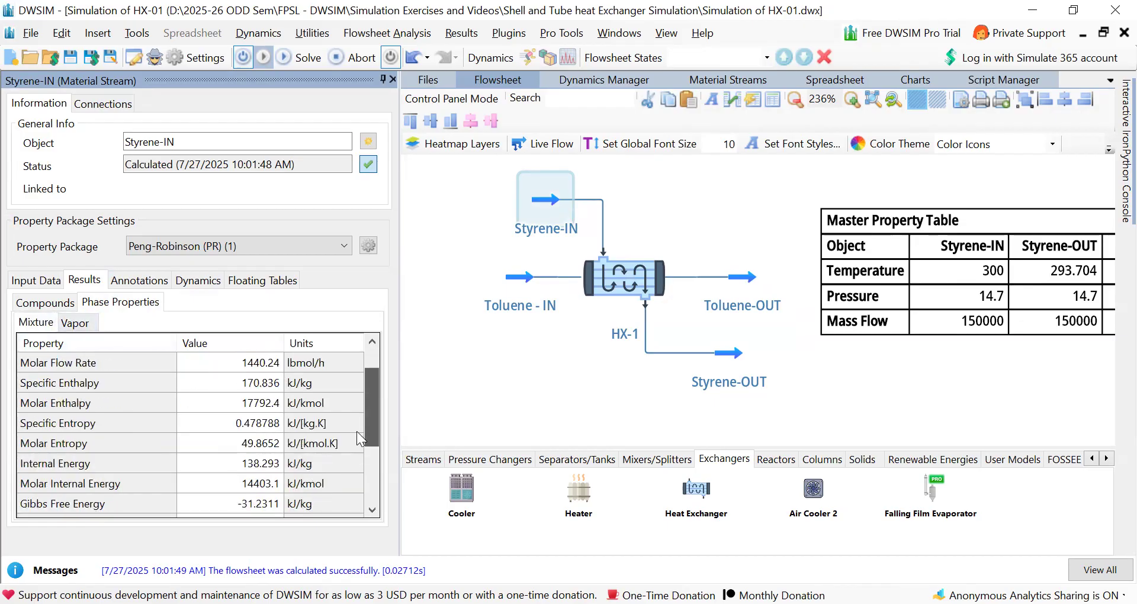
left_click(87, 333)
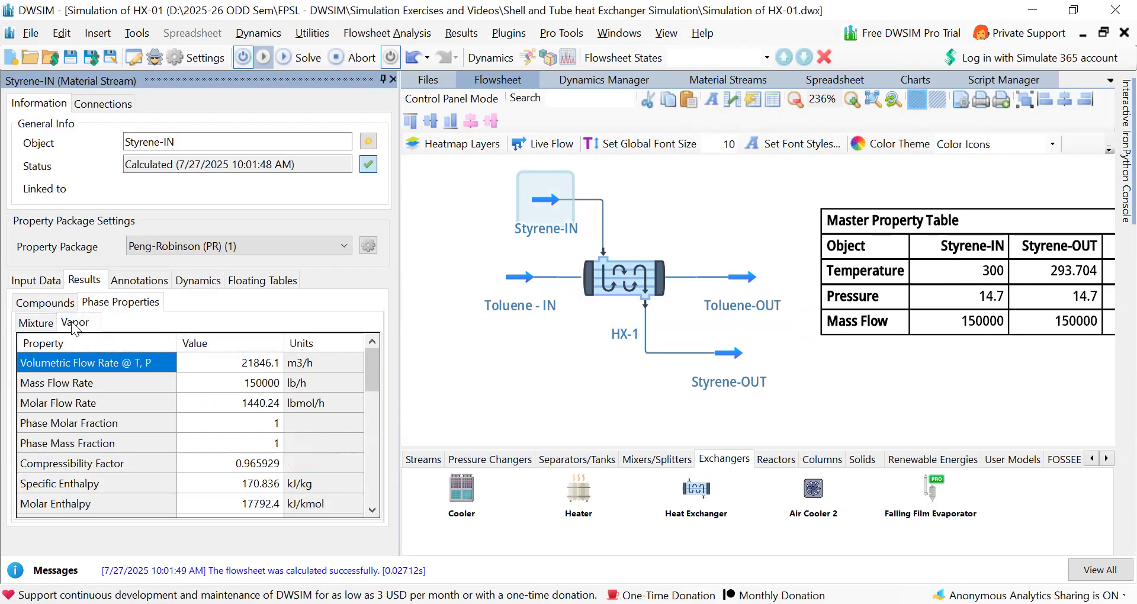
Set the pressure of the Styrene-IN stream back to 50 psi
left_click(42, 285)
double_click(240, 351)
type("50")
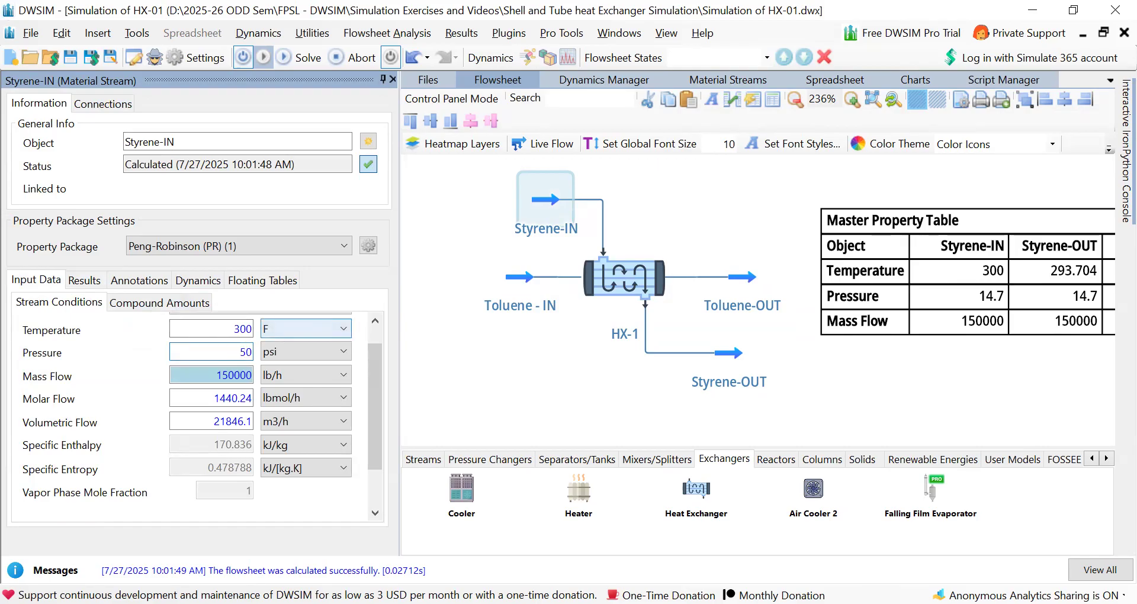
key("Return")
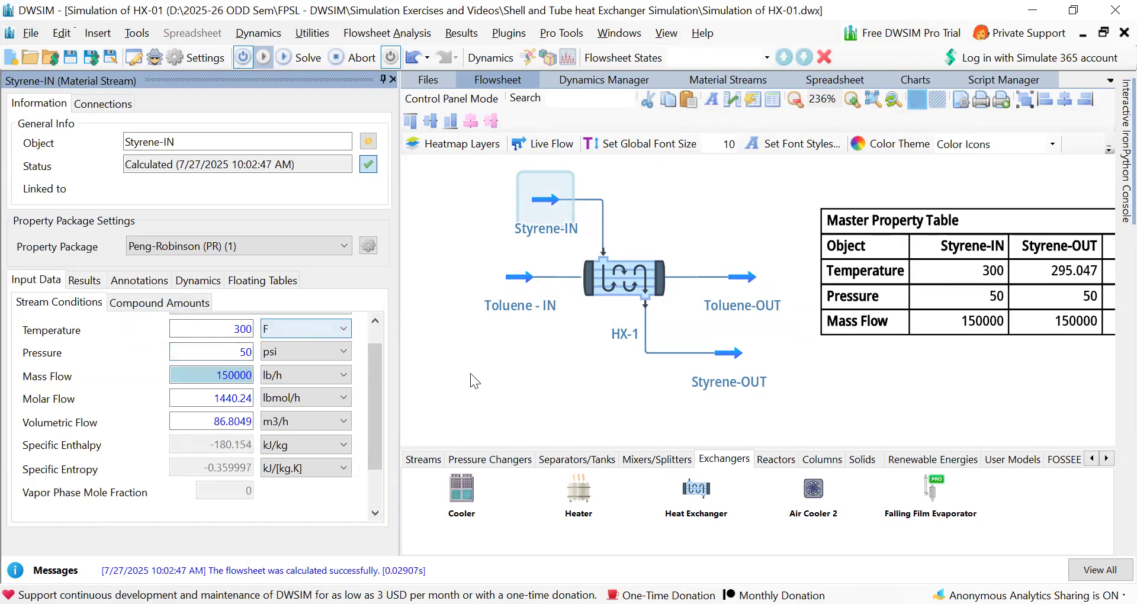
Examine the liquid phase properties and compound amounts in the Styrene-IN results, and close the stream's editor
left_click(89, 281)
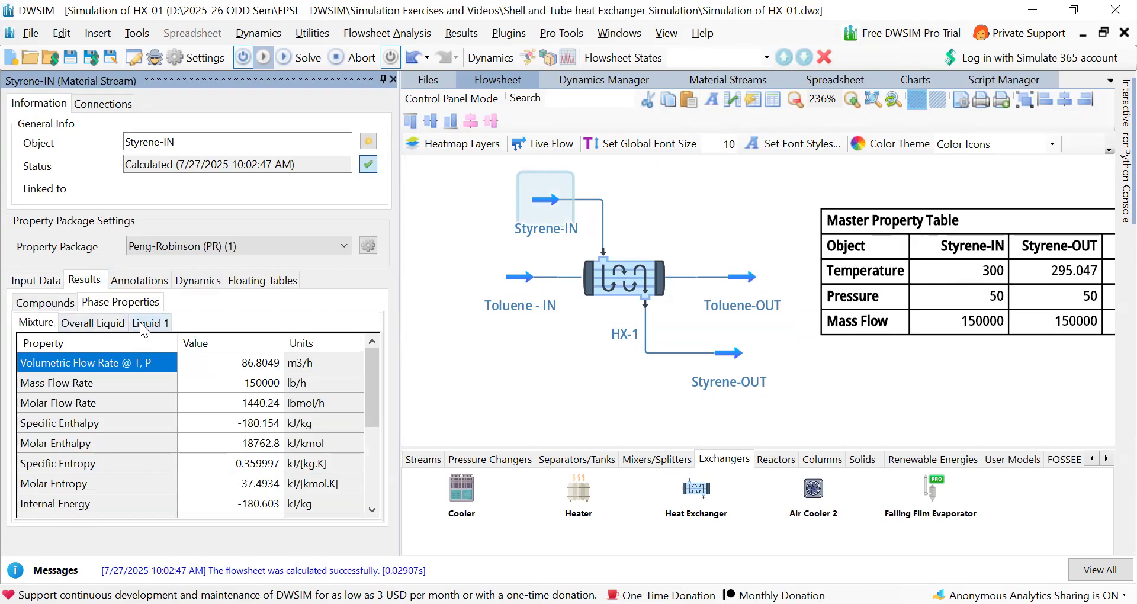
left_click(150, 324)
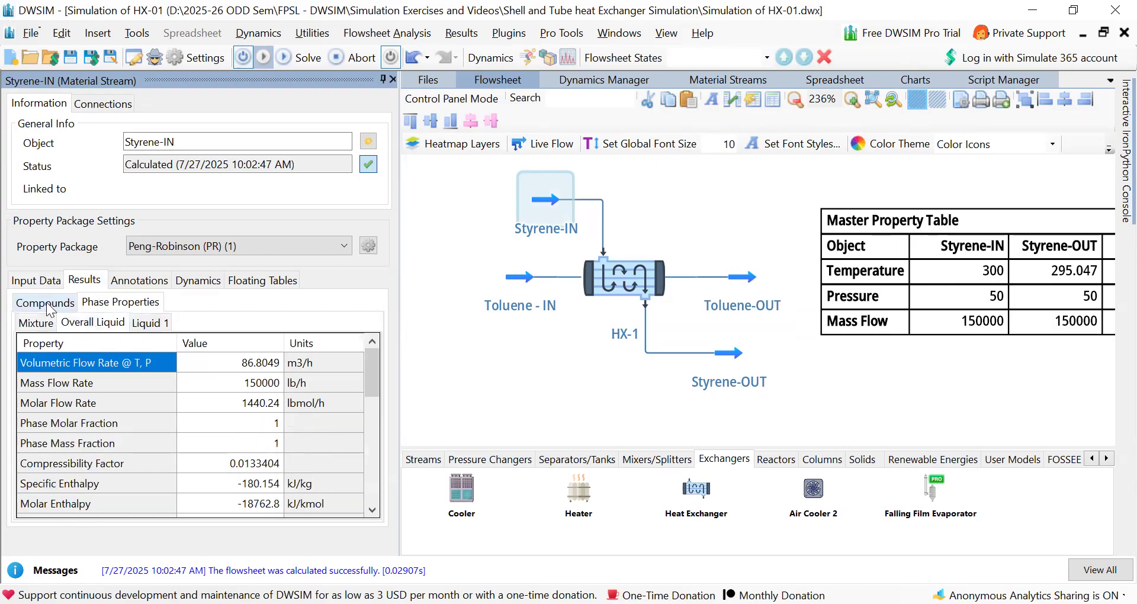
left_click(51, 305)
left_click(88, 304)
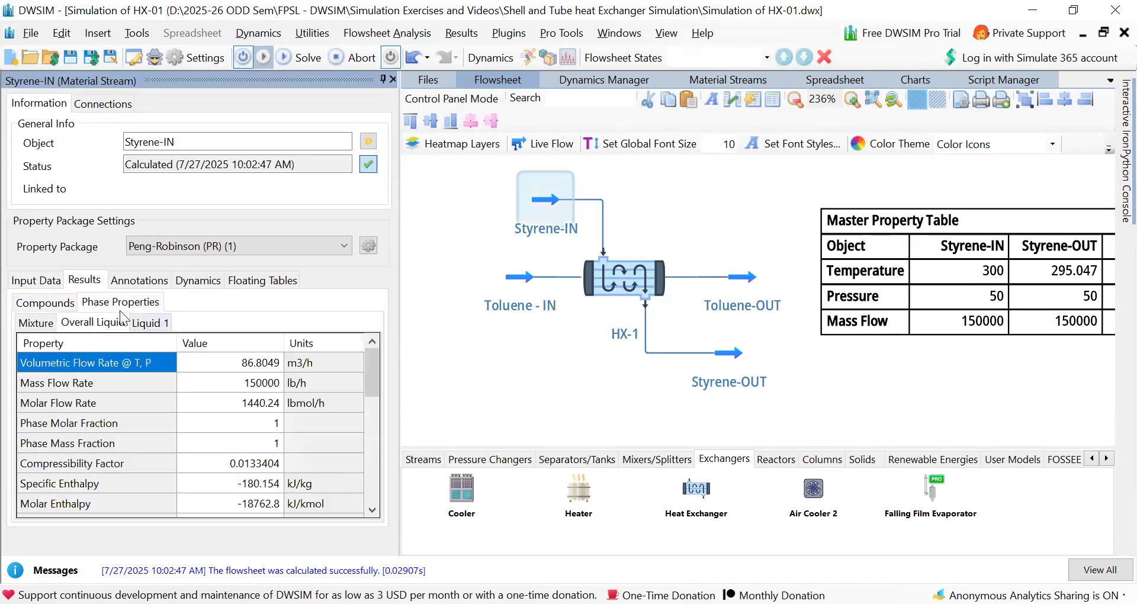
left_click(47, 303)
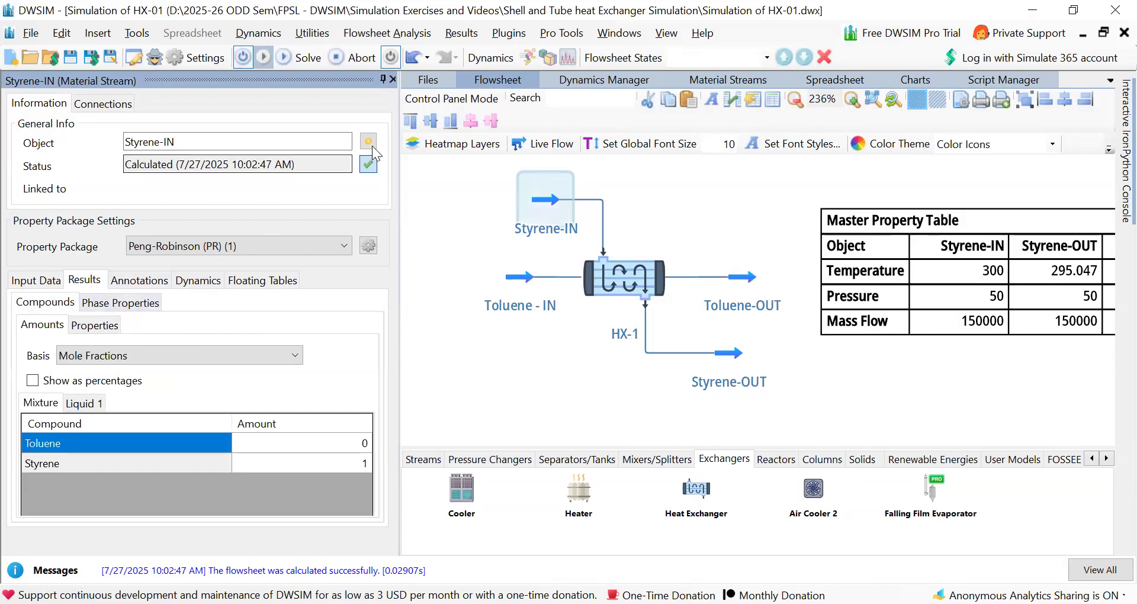
left_click(392, 79)
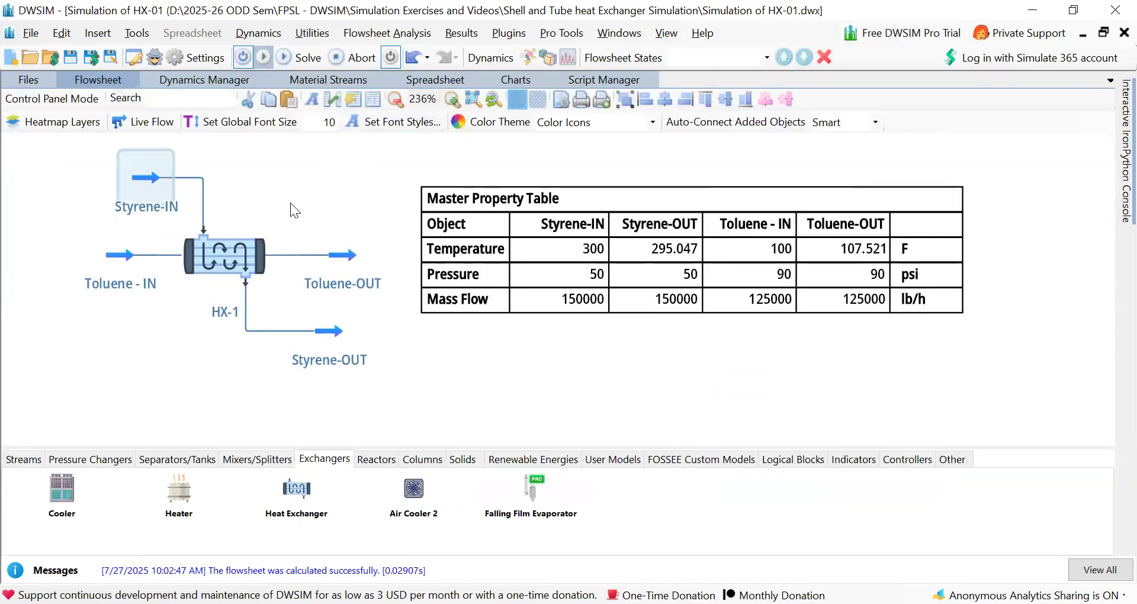
left_click(280, 186)
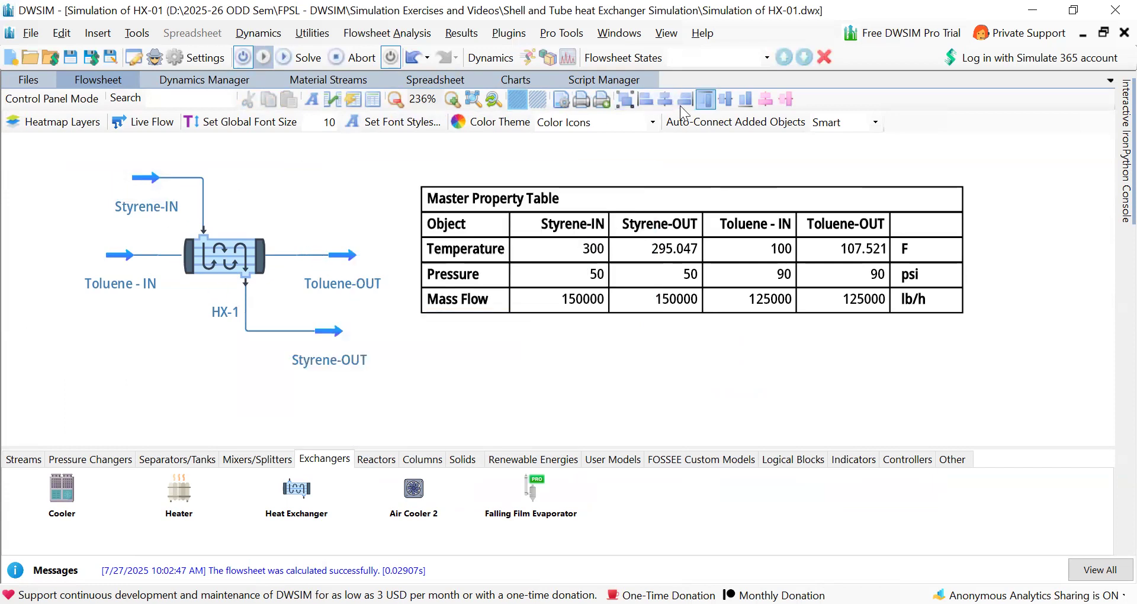
key("ctrl+shift+3")
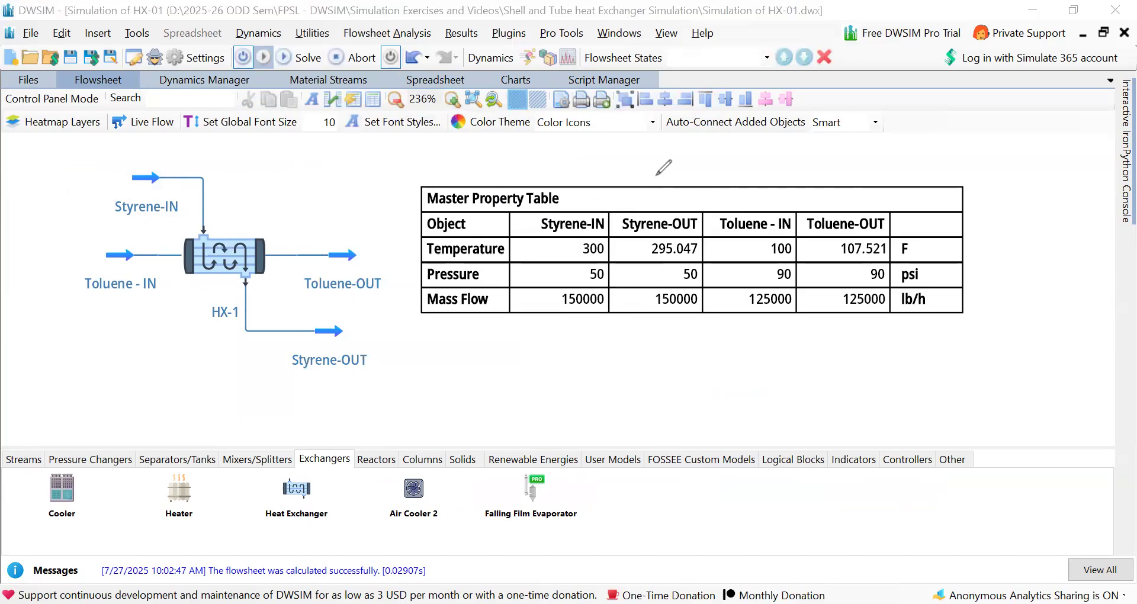
mouse_move(774, 153)
left_mouse_down()
mouse_move(750, 209)
mouse_move(771, 196)
left_mouse_up()
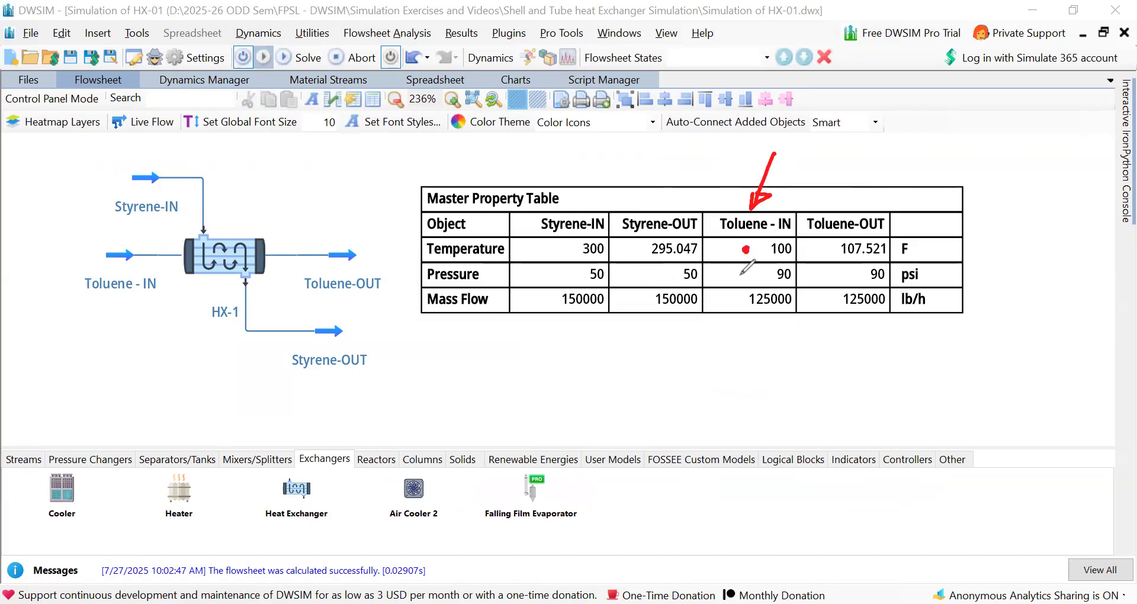
left_click(742, 274)
left_click(724, 303)
mouse_move(585, 142)
left_mouse_down()
mouse_move(566, 197)
mouse_move(561, 186)
left_mouse_up()
left_click(545, 248)
left_click(542, 274)
left_click(538, 300)
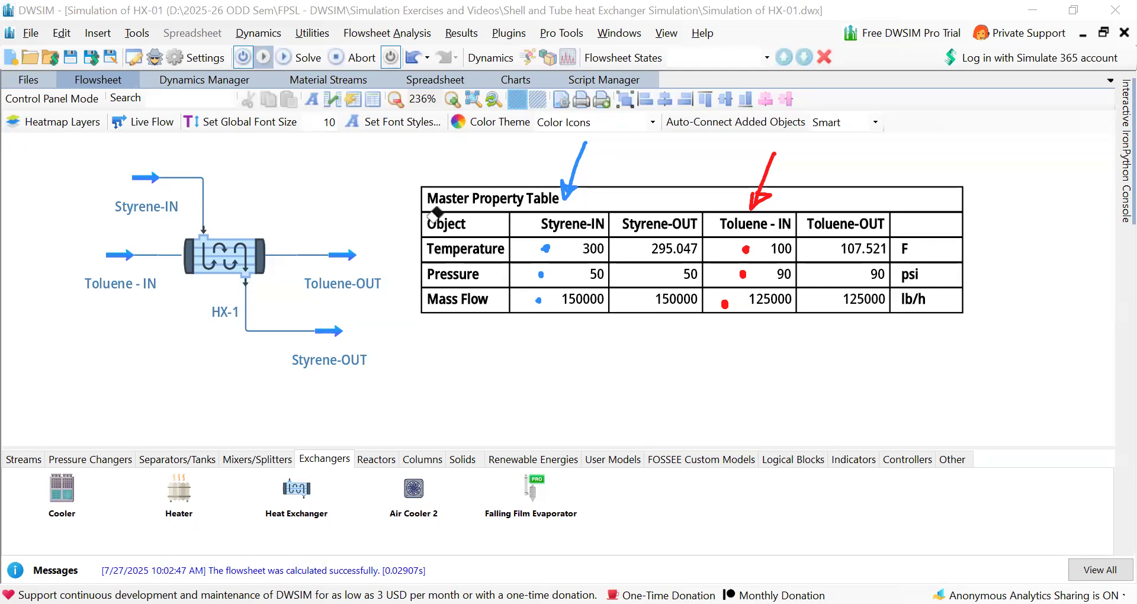
left_click_drag(436, 213, 559, 168)
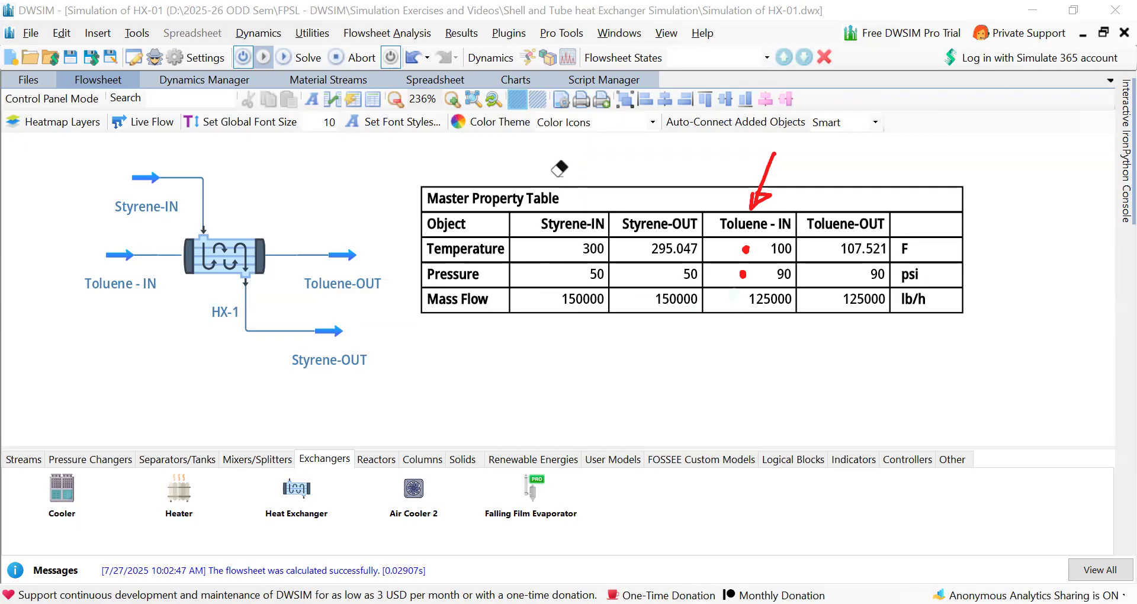
left_click_drag(734, 294, 761, 188)
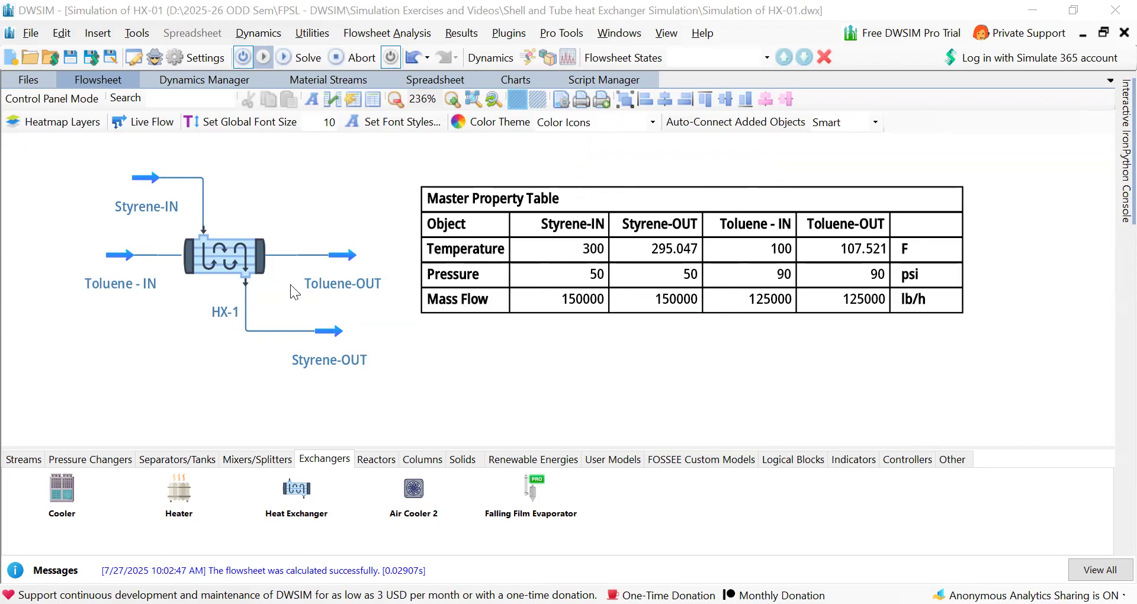
Configure the flowsheet to display real-time temperature, pressure and mass flow for the material streams
left_click(203, 59)
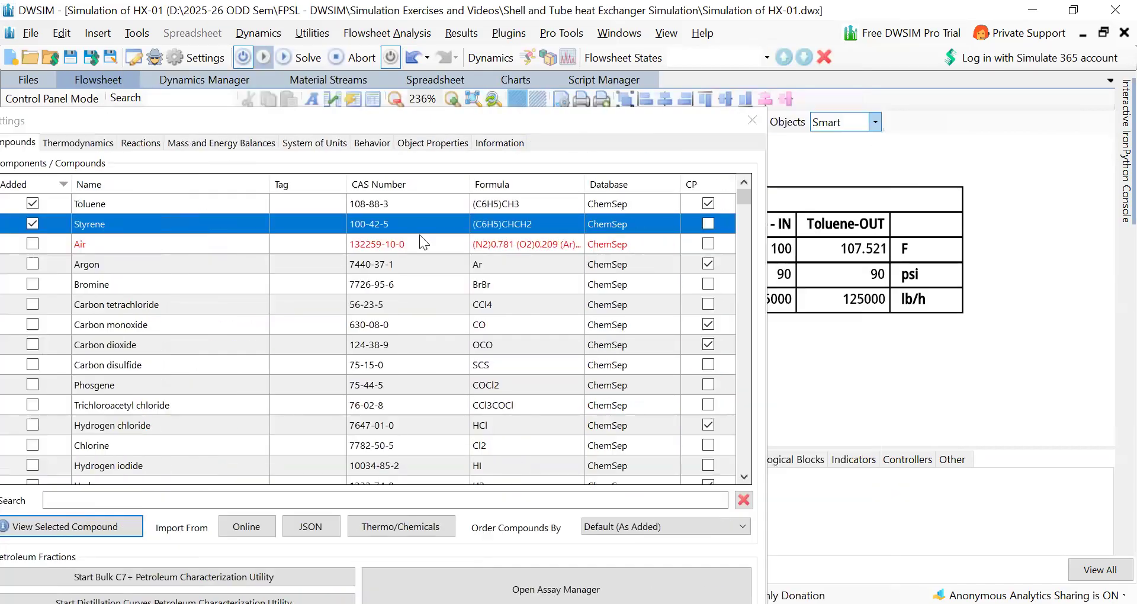
left_click(433, 143)
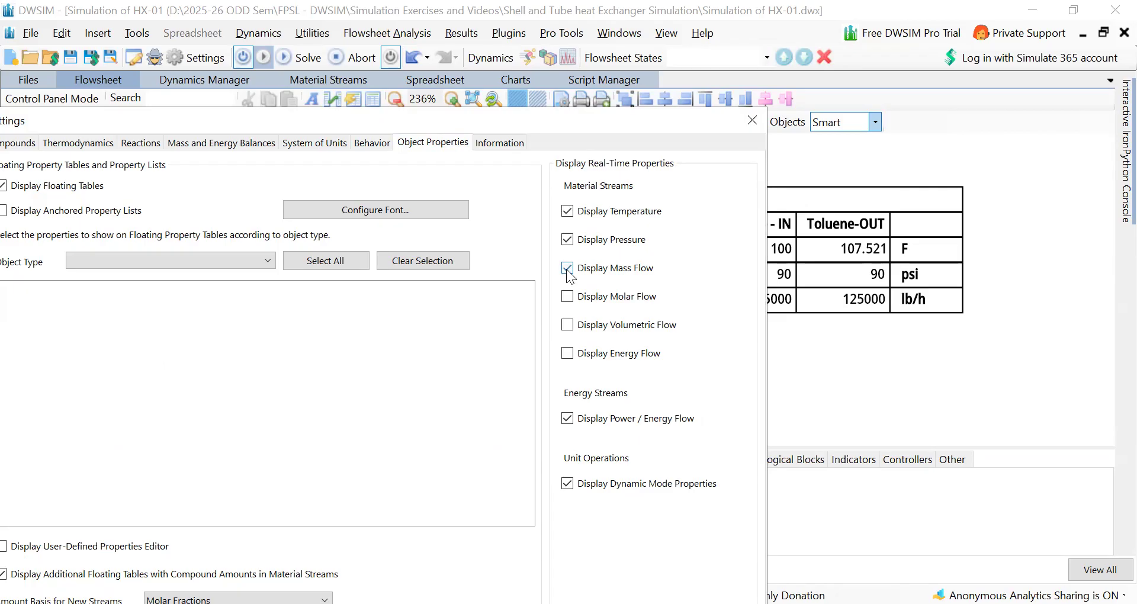
left_click(752, 119)
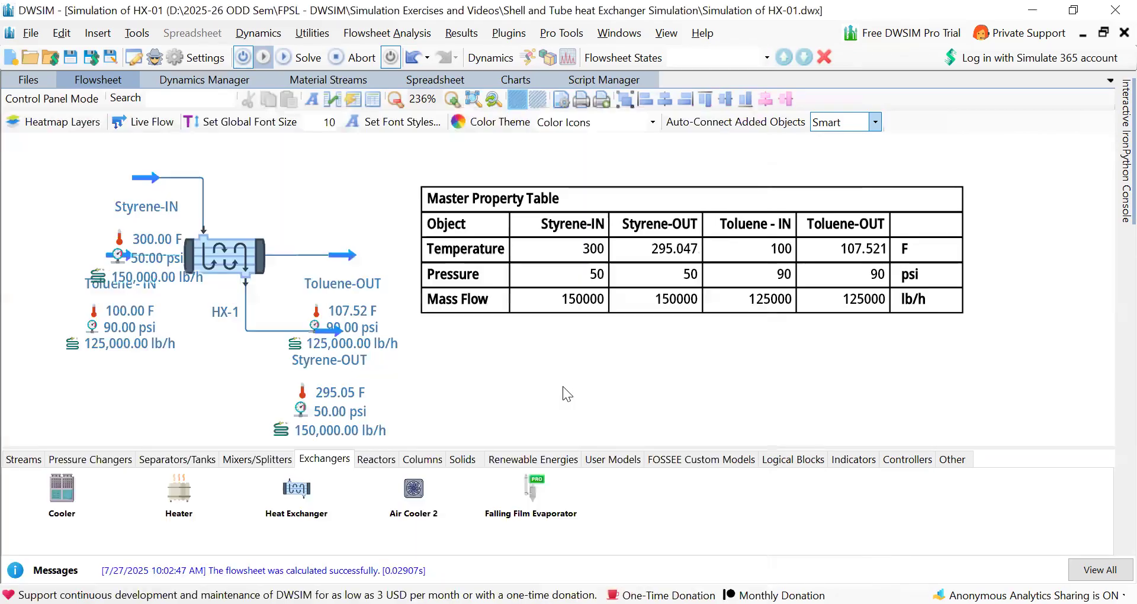
Spread the four inlet and outlet streams farther apart around heat exchanger HX-1 to separate their property labels
left_click_drag(562, 383, 722, 363)
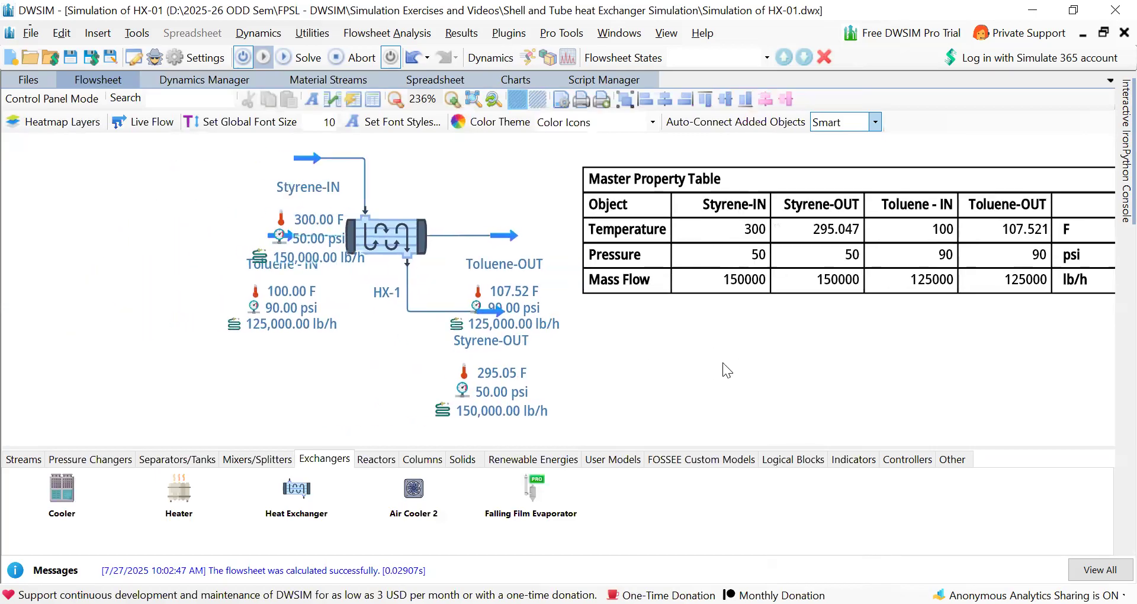
left_click_drag(268, 233, 105, 246)
mouse_move(311, 161)
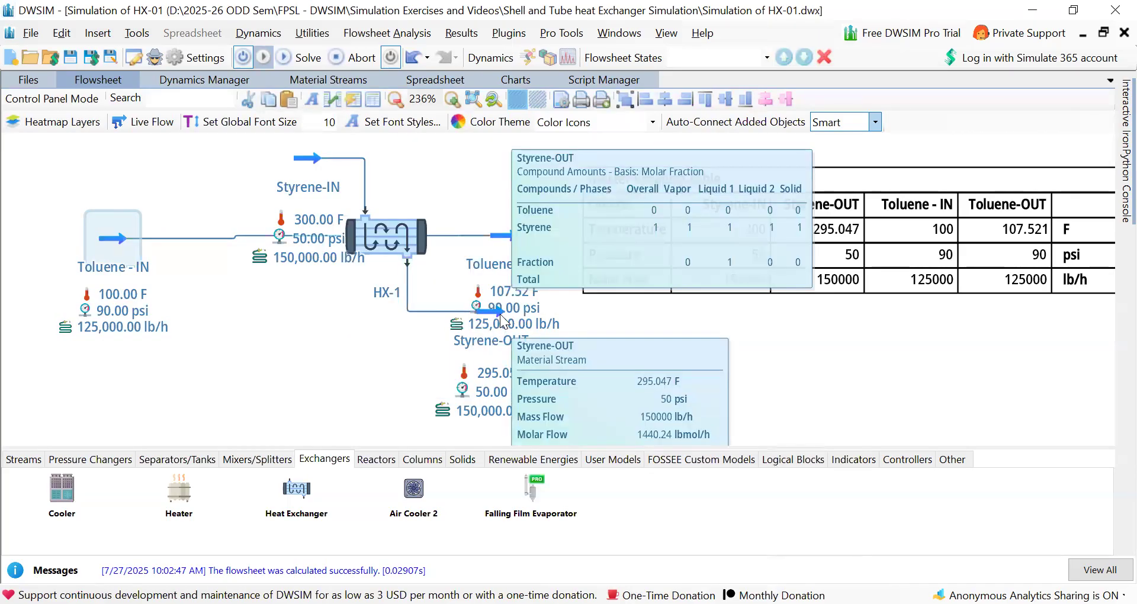
left_click(500, 341)
left_click_drag(500, 342, 491, 356)
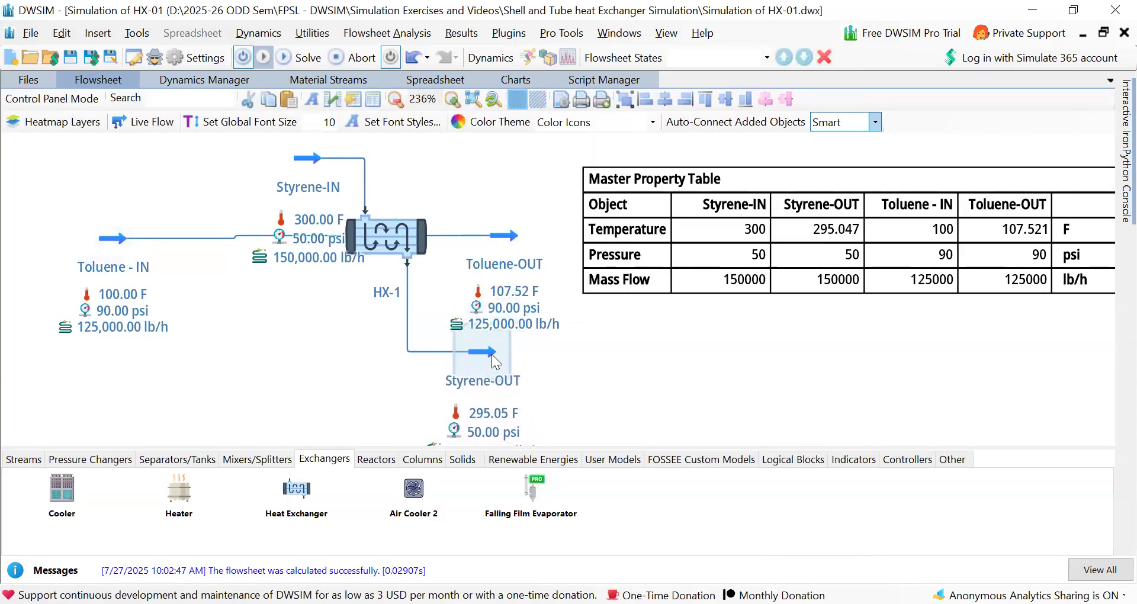
left_click_drag(513, 232, 550, 162)
left_click(100, 245)
left_click_drag(100, 244, 120, 289)
left_click_drag(303, 170, 226, 150)
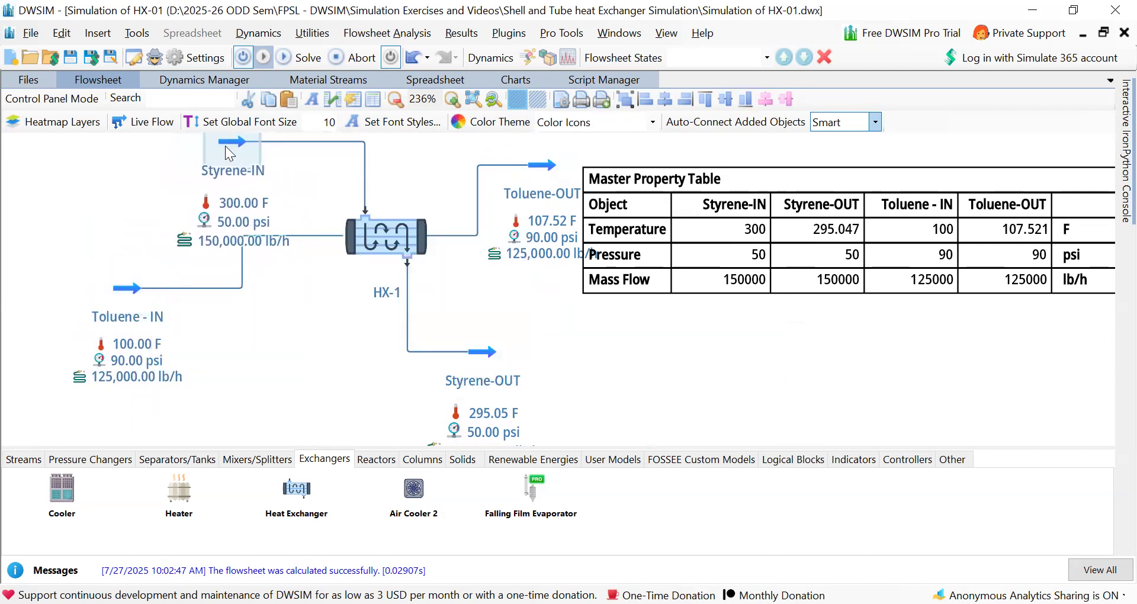
Move Styrene-IN farther up from the exchanger and shift the Master Property Table clear of the Toluene-OUT labels
scroll(248, 311, "down", 5)
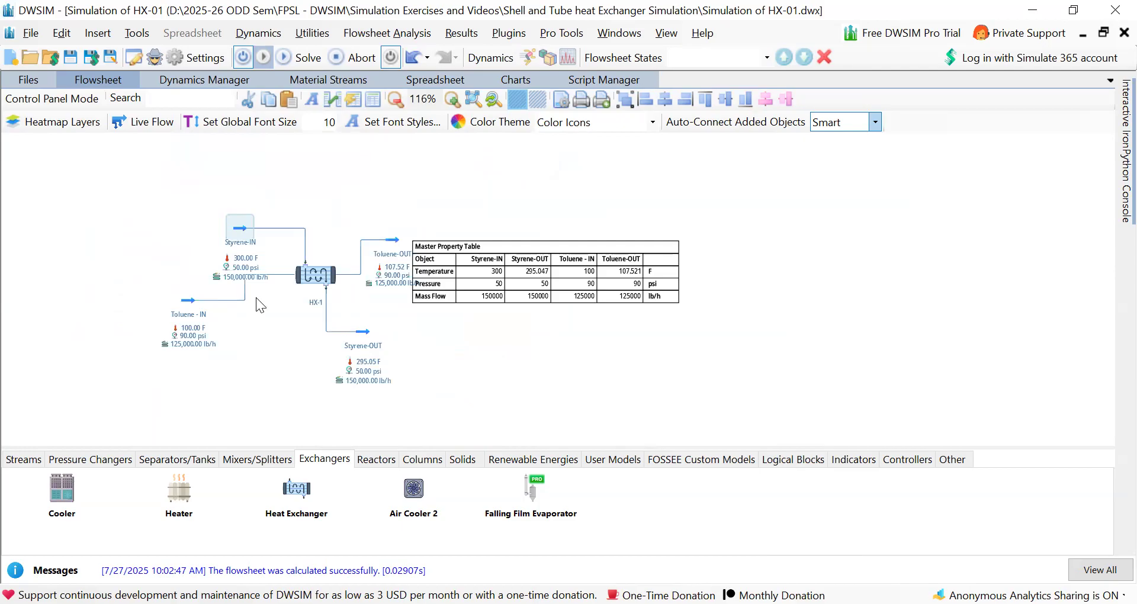
left_click_drag(216, 204, 200, 180)
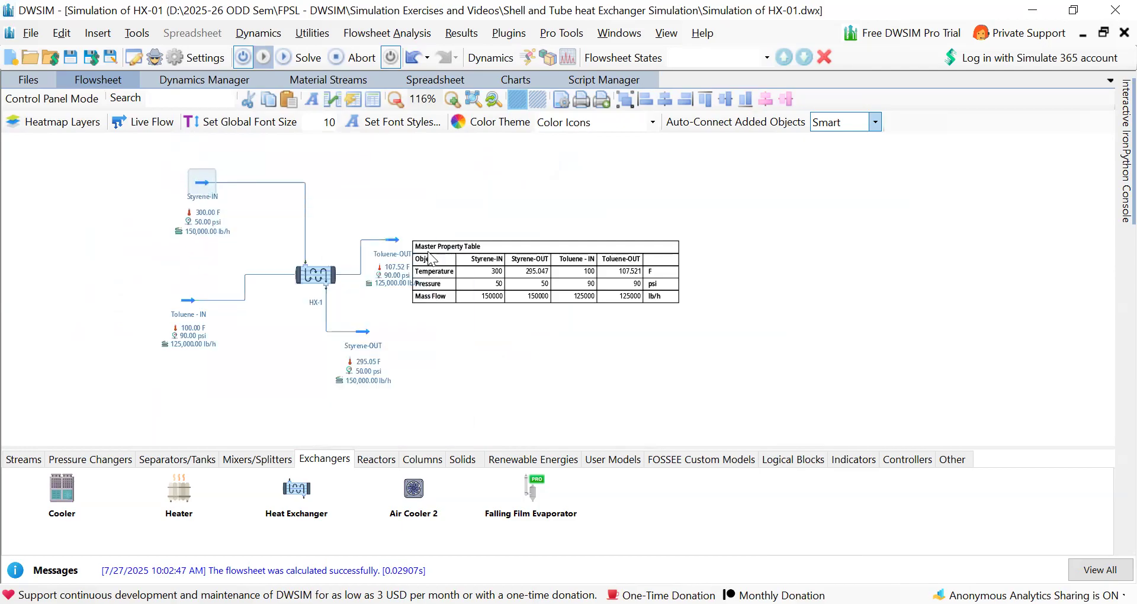
left_click_drag(505, 239, 714, 203)
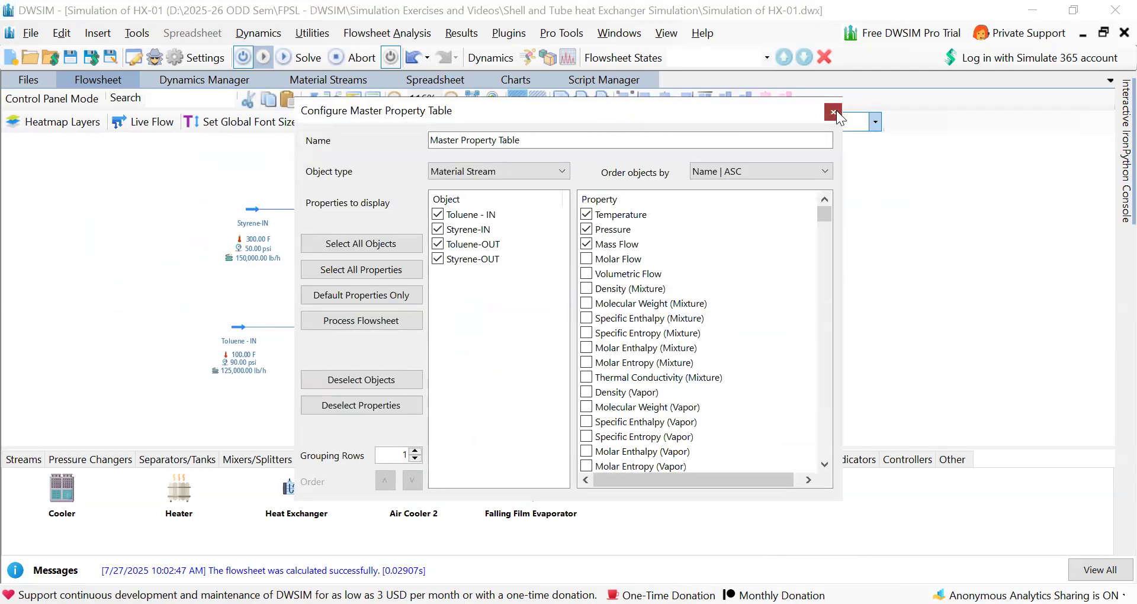
left_click(836, 112)
Move Styrene-OUT farther below the exchanger, and line up Toluene - IN and Toluene-OUT horizontally with HX-1
left_click_drag(418, 359, 460, 375)
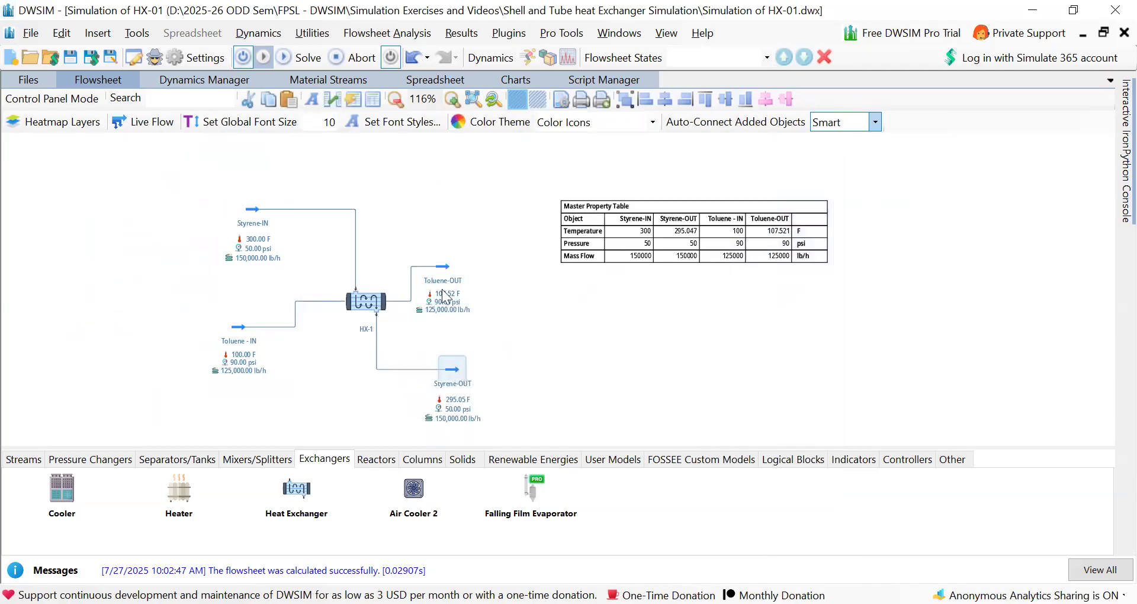
left_click_drag(446, 271, 517, 304)
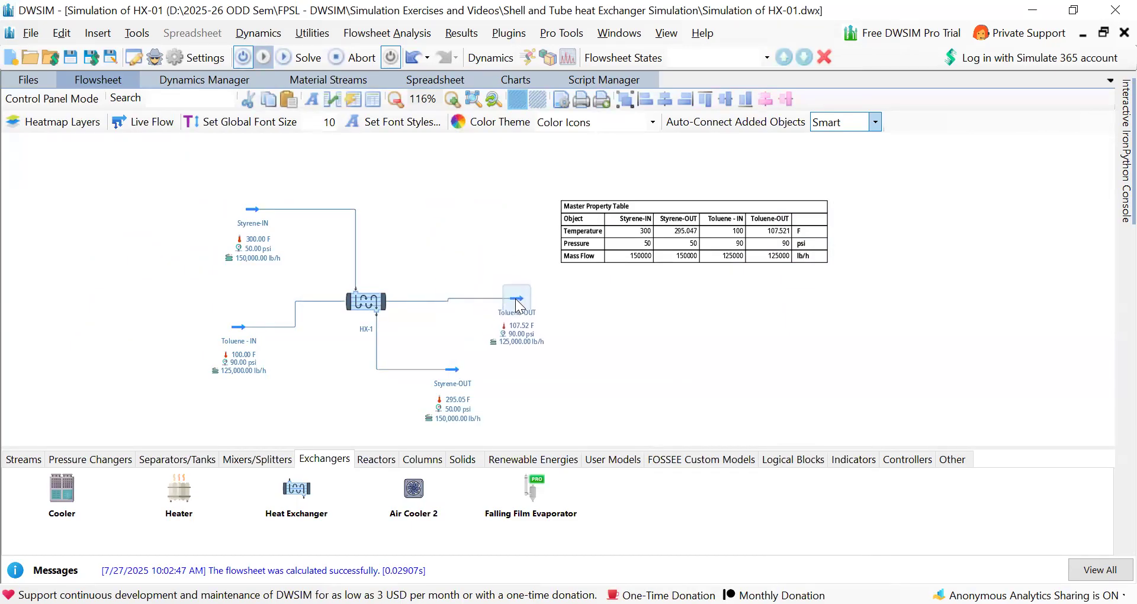
mouse_move(236, 335)
left_click_drag(237, 334, 159, 308)
left_click_drag(521, 299, 519, 301)
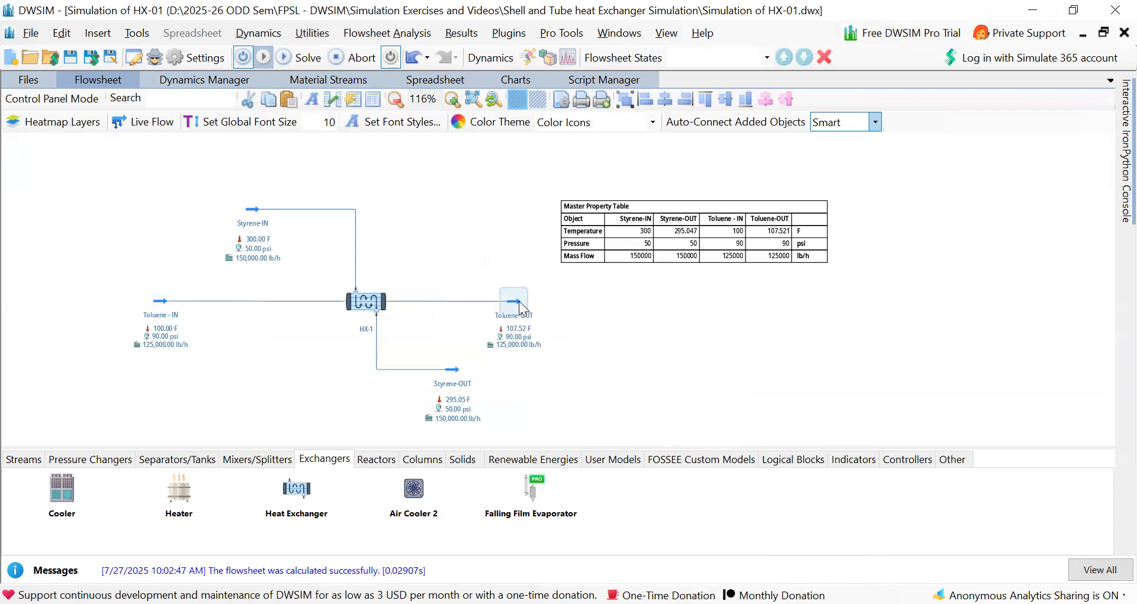
Fine-tune the positions of Styrene-IN and Styrene-OUT, and bring Toluene - IN closer to HX-1
left_click_drag(249, 210, 255, 212)
left_click_drag(453, 370, 439, 377)
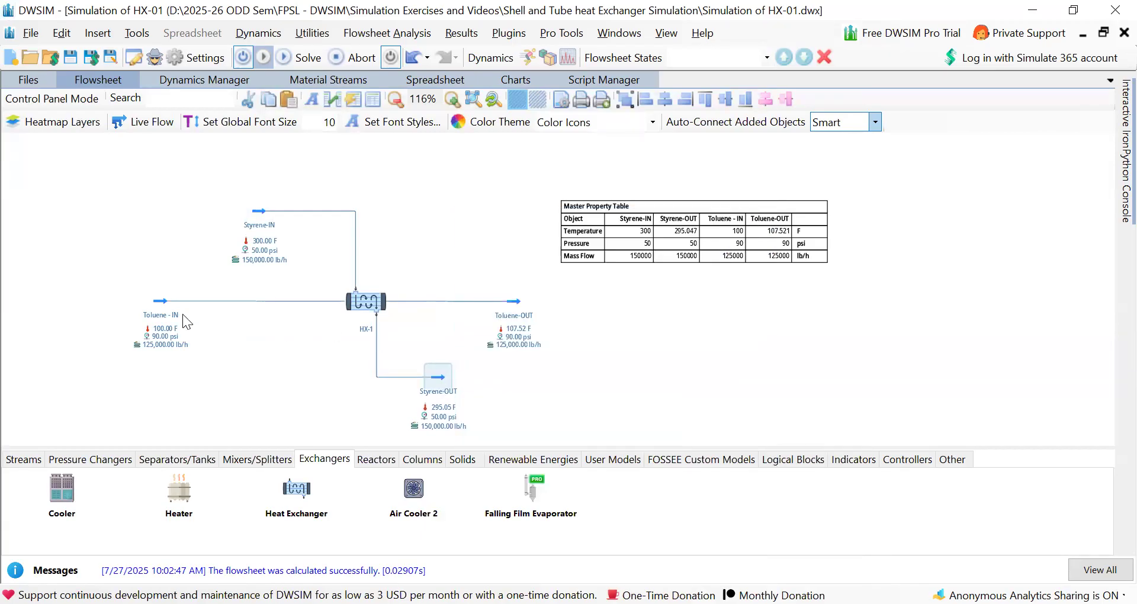
left_click_drag(161, 301, 212, 304)
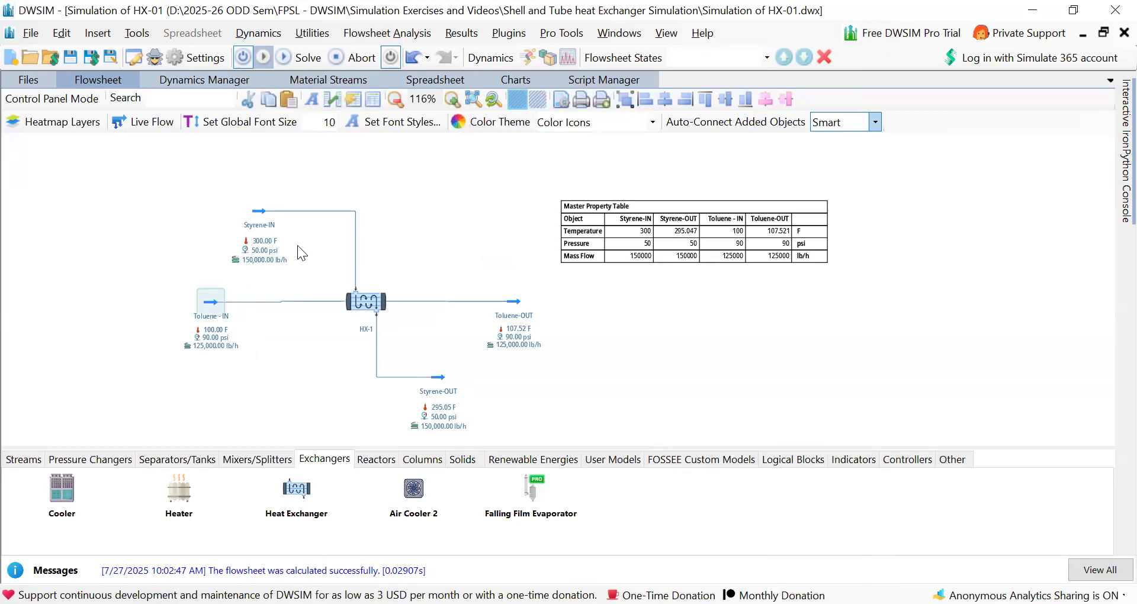
scroll(298, 245, "up", 6)
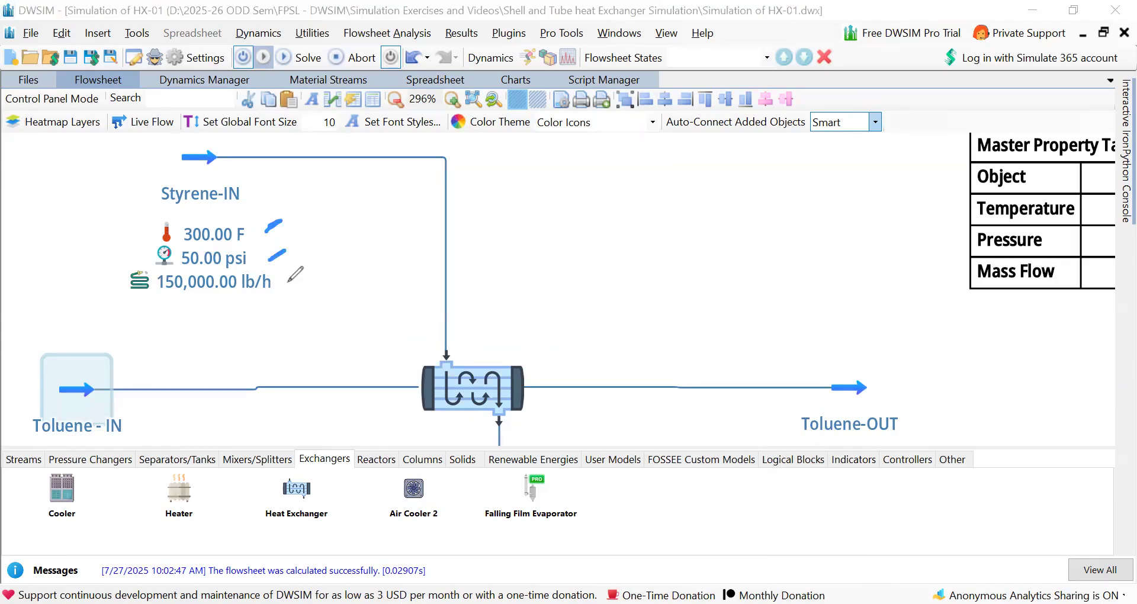
left_click_drag(299, 275, 287, 282)
mouse_move(150, 221)
left_mouse_down()
mouse_move(141, 227)
mouse_move(154, 236)
mouse_move(128, 255)
mouse_move(137, 260)
left_mouse_up()
left_click_drag(121, 270, 115, 303)
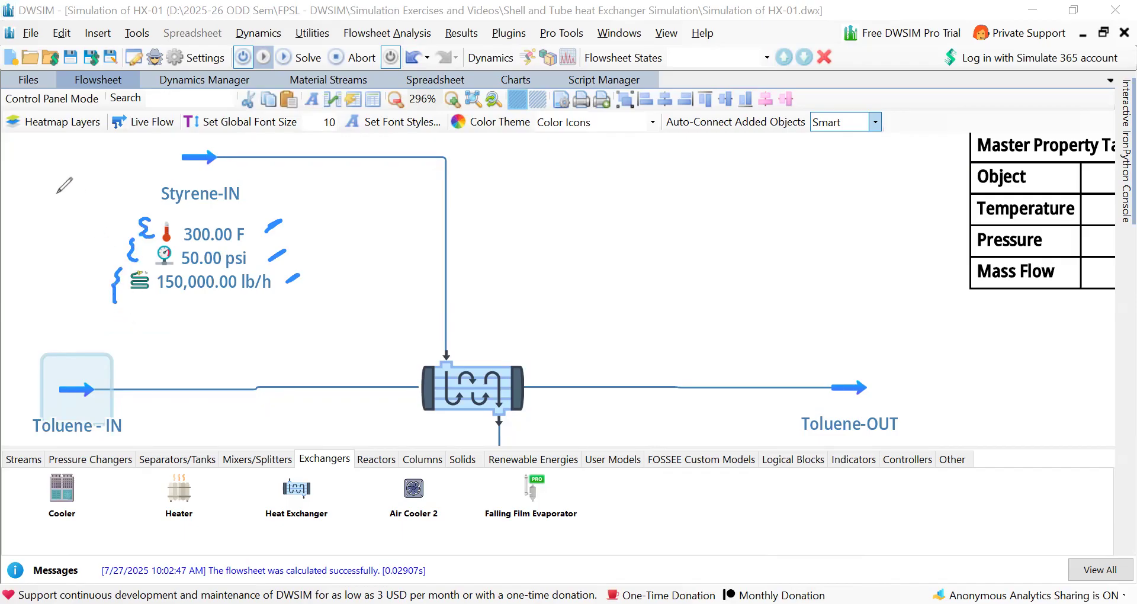
mouse_move(117, 286)
left_mouse_down()
mouse_move(141, 237)
mouse_move(288, 284)
left_mouse_up()
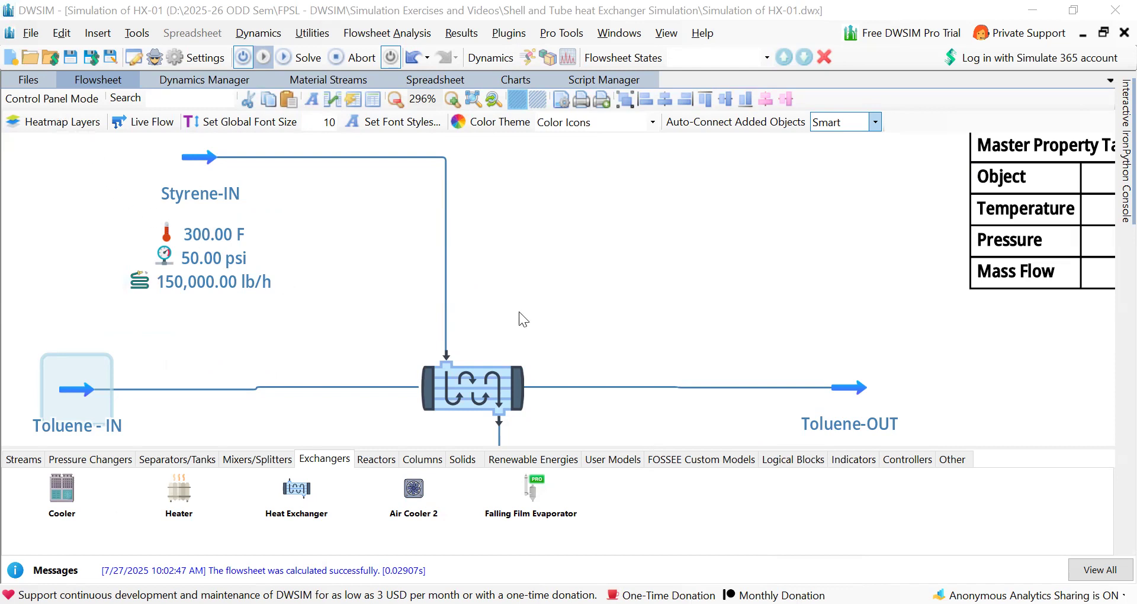
Move the Master Property Table closer to the heat exchanger, into the space above the Toluene-OUT stream
scroll(563, 270, "down", 10)
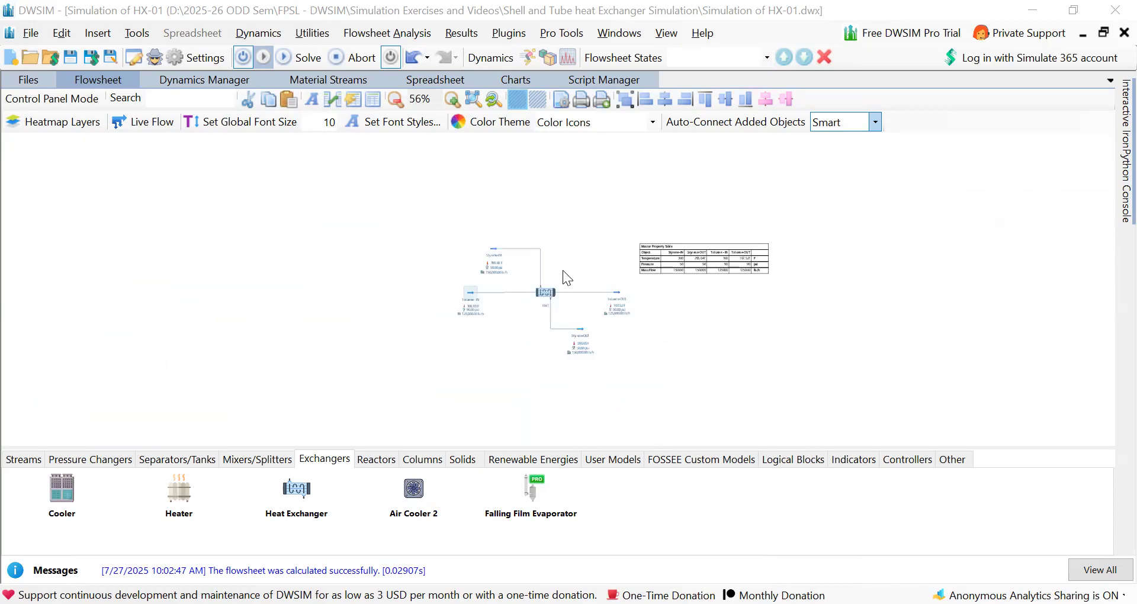
left_click_drag(589, 237, 321, 190)
right_click(583, 296)
left_click(640, 346)
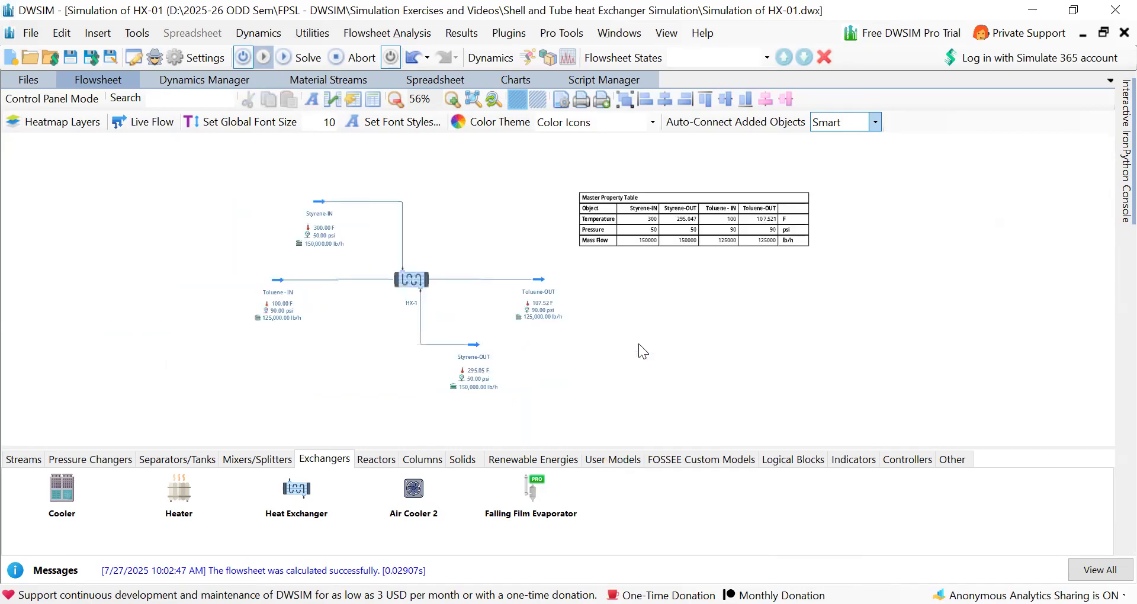
right_click(675, 316)
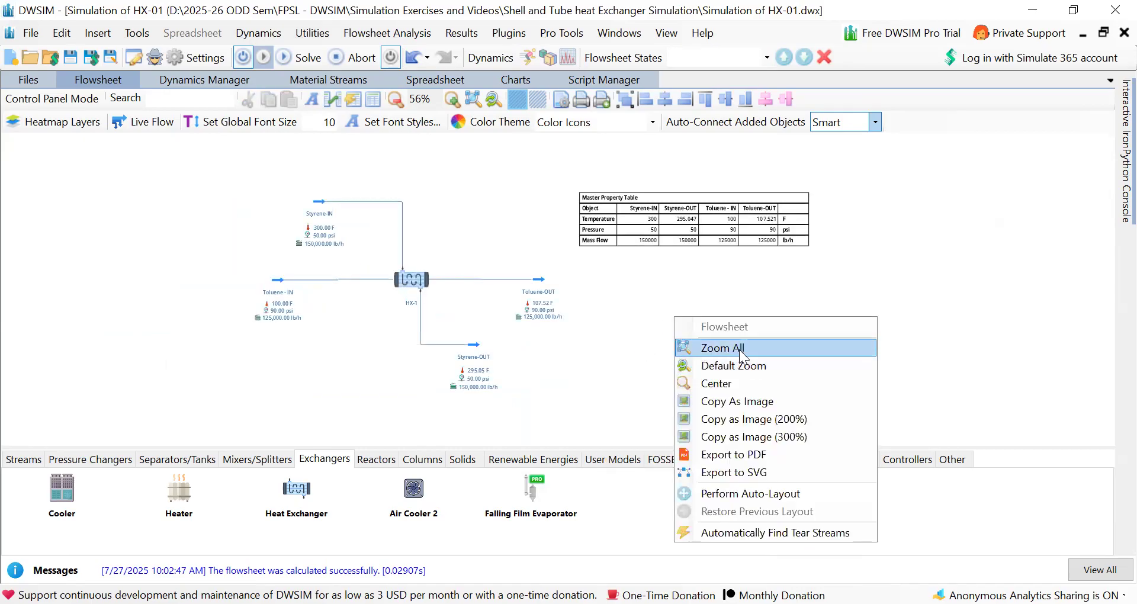
left_click(741, 349)
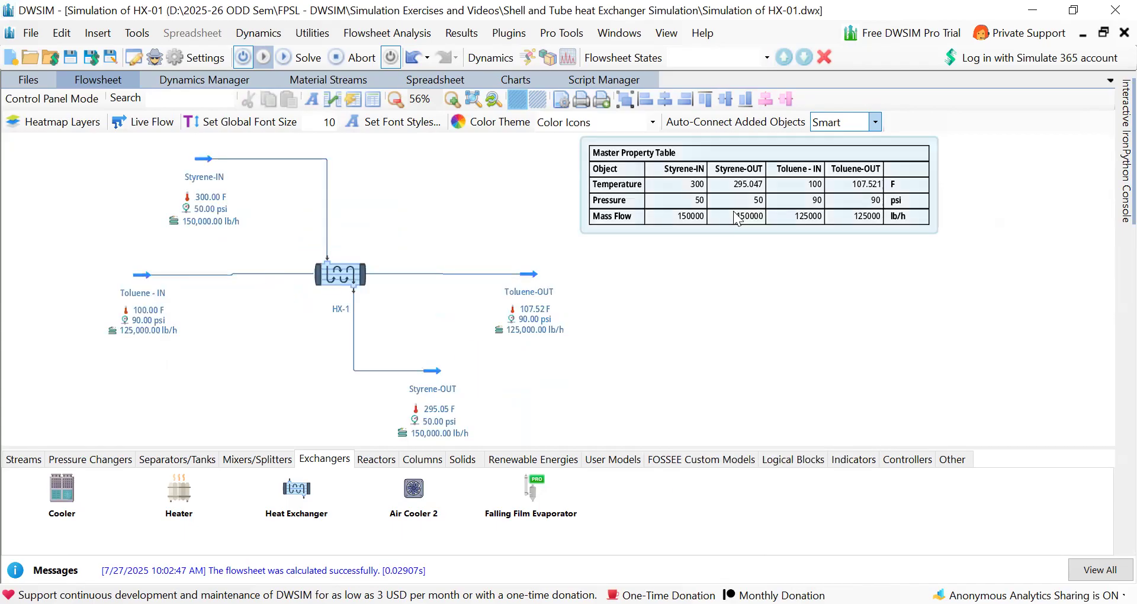
left_click_drag(736, 225, 526, 226)
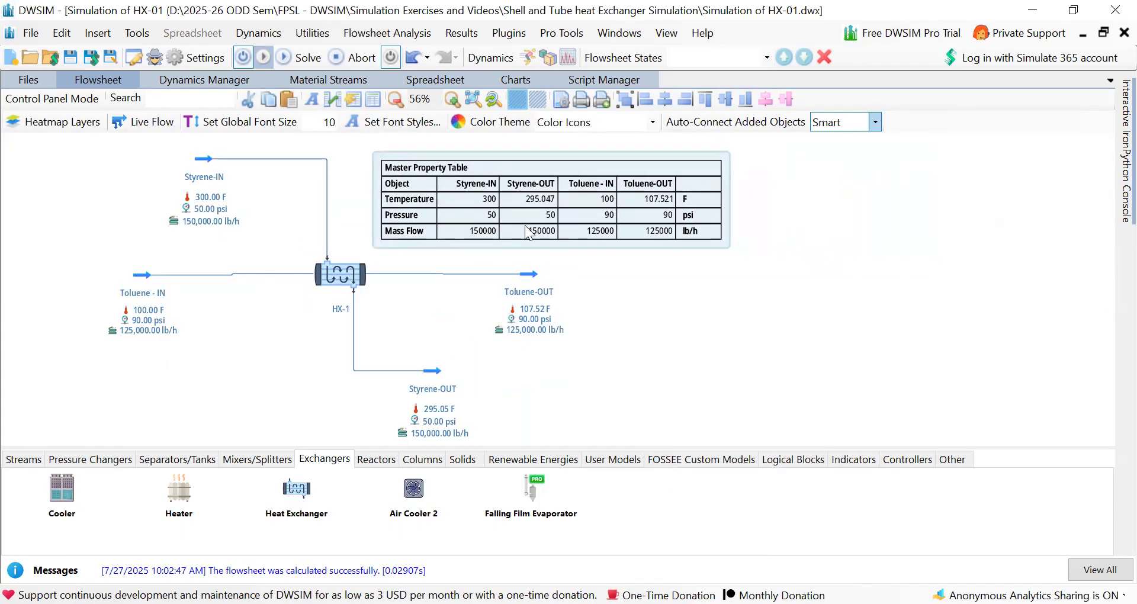